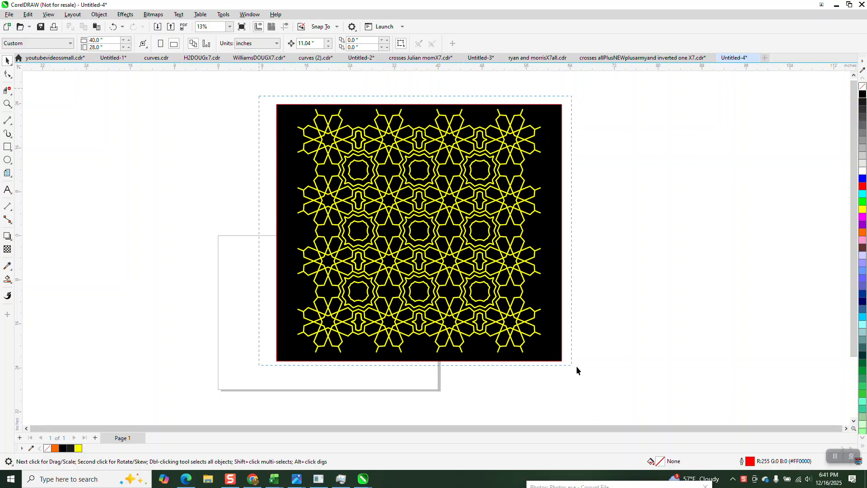
Move the yellow-on-black pattern off the page to the right, and draw a tall rectangle on the page, scaled proportionally to 2 inches wide.
{"action": "left_click_drag", "start_coordinate": [473, 238], "coordinate": [708, 229]}
{"action": "left_click", "coordinate": [7, 147]}
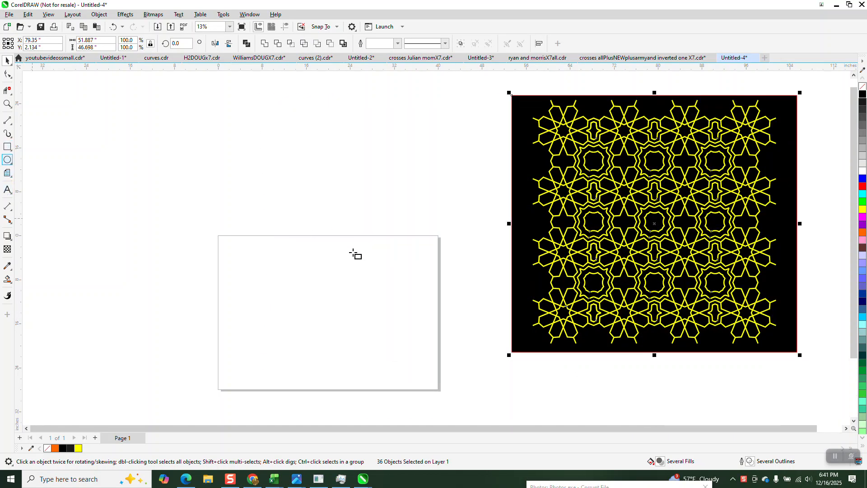
{"action": "left_click_drag", "start_coordinate": [349, 261], "coordinate": [323, 337]}
{"action": "left_click_drag", "start_coordinate": [97, 41], "coordinate": [72, 43]}
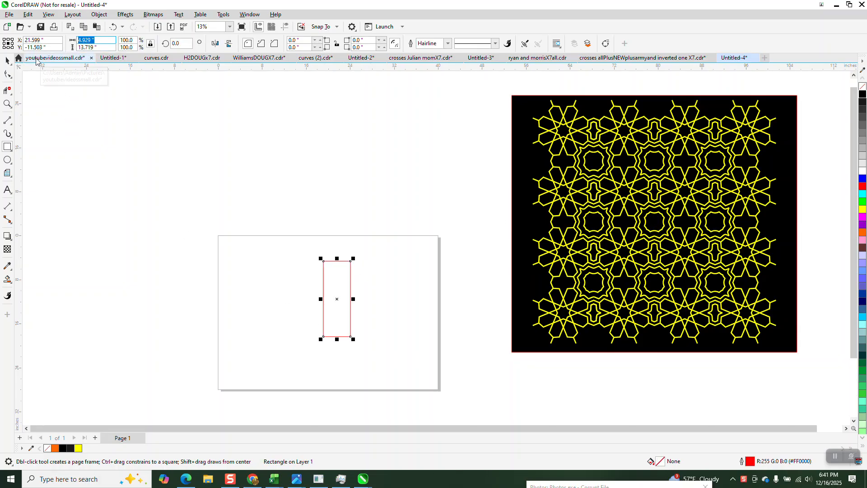
{"action": "type", "text": "2"}
{"action": "key", "text": "Return"}
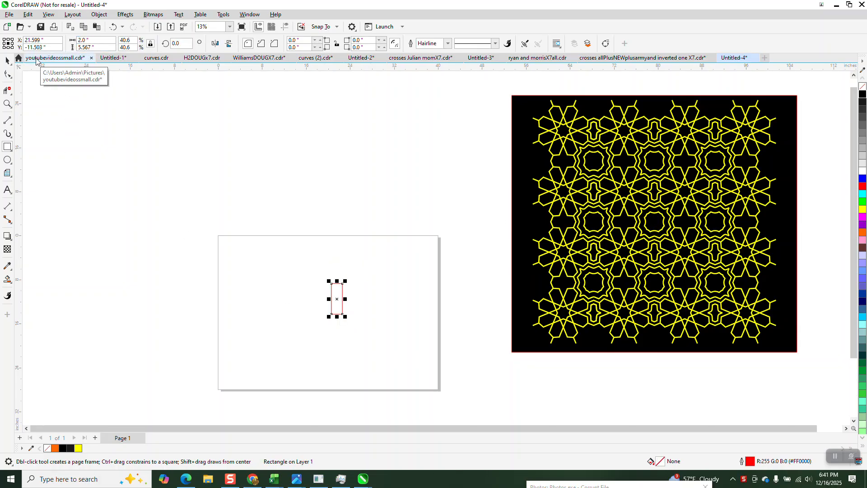
Draw a 2 by 2 inch square beside the tall rectangle.
{"action": "left_click", "coordinate": [7, 104]}
{"action": "left_click_drag", "start_coordinate": [333, 261], "coordinate": [379, 350]}
{"action": "left_click", "coordinate": [8, 147]}
{"action": "left_click_drag", "start_coordinate": [234, 153], "coordinate": [190, 194]}
{"action": "double_click", "coordinate": [100, 43]}
{"action": "type", "text": "2"}
{"action": "key", "text": "Return"}
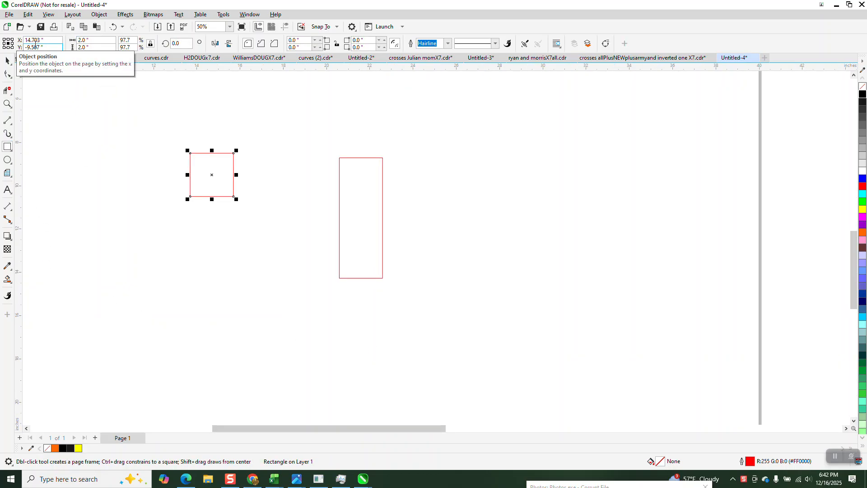
Centre the square on the page and align the tall rectangle to it, centred horizontally and vertically.
{"action": "key", "text": "p"}
{"action": "left_click", "coordinate": [7, 60]}
{"action": "left_click_drag", "start_coordinate": [265, 118], "coordinate": [503, 357]}
{"action": "key", "text": "c"}
{"action": "key", "text": "e"}
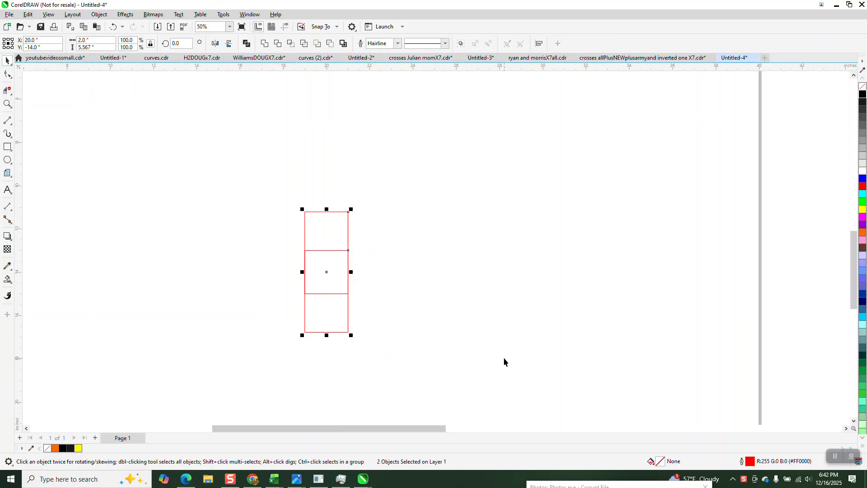
Align the square and the tall rectangle along their bottom edges.
{"action": "left_click", "coordinate": [537, 364]}
{"action": "left_click_drag", "start_coordinate": [368, 297], "coordinate": [368, 298]}
{"action": "left_click_drag", "start_coordinate": [290, 203], "coordinate": [405, 343]}
{"action": "key", "text": "b"}
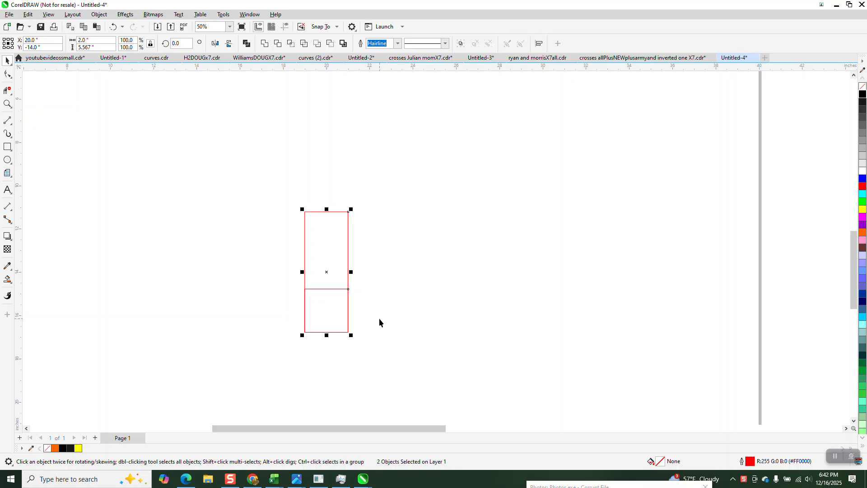
Convert the tall rectangle to curves and add a node on its long edge.
{"action": "left_click", "coordinate": [314, 202]}
{"action": "left_click", "coordinate": [315, 210]}
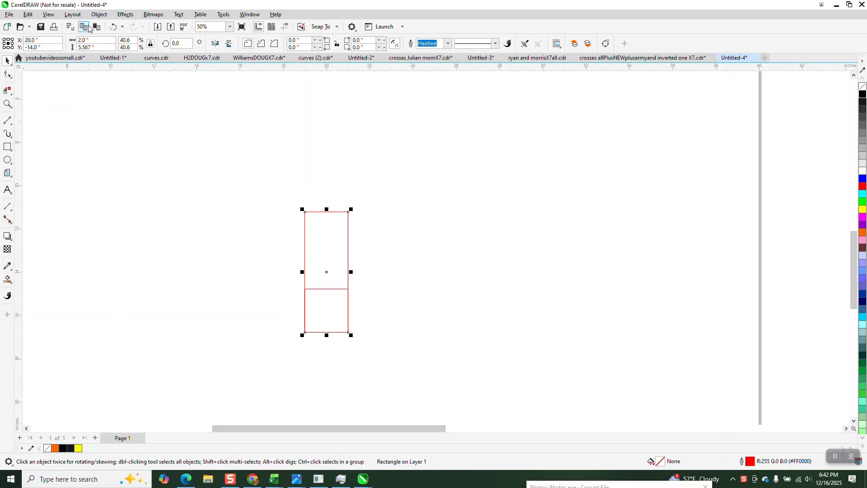
{"action": "left_click", "coordinate": [99, 14]}
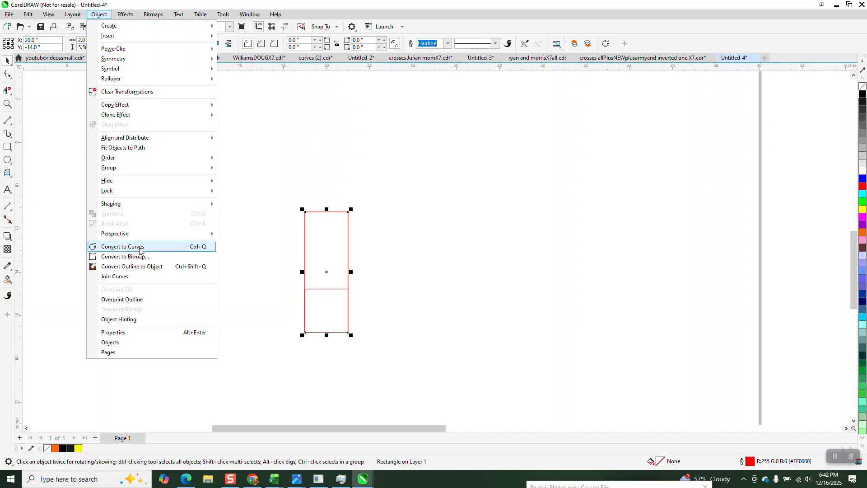
{"action": "left_click", "coordinate": [40, 115]}
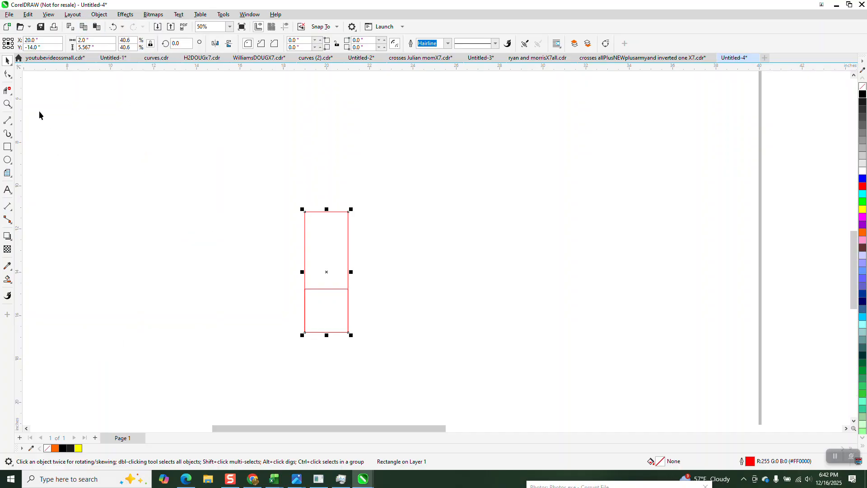
{"action": "left_click", "coordinate": [7, 74]}
{"action": "left_click_drag", "start_coordinate": [345, 234], "coordinate": [398, 239]}
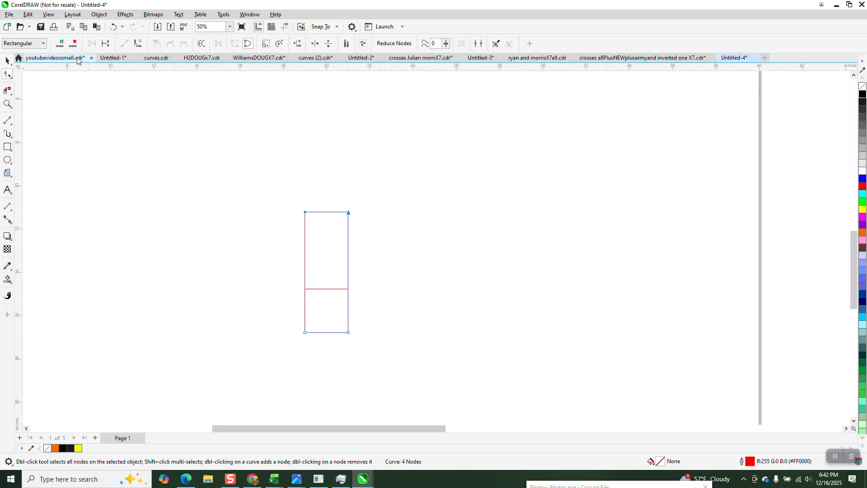
Deselect the shape and edit the nudge distance.
{"action": "key", "text": "space"}
{"action": "left_click", "coordinate": [340, 161]}
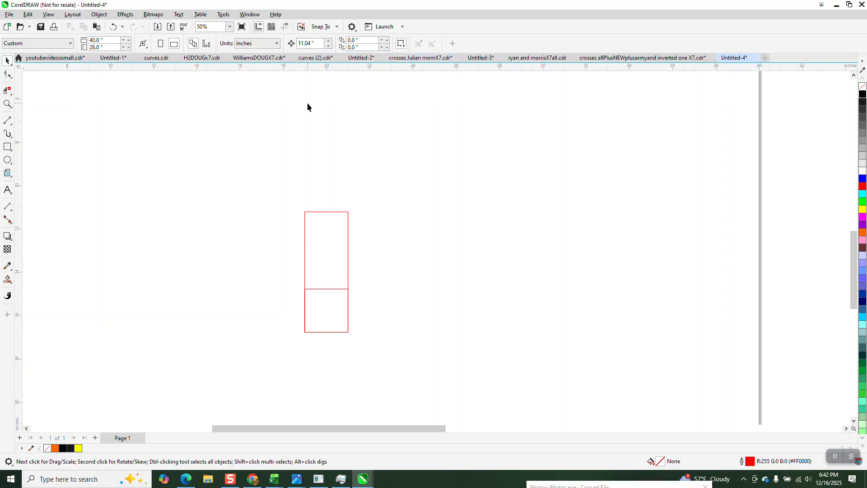
{"action": "double_click", "coordinate": [316, 46]}
{"action": "key", "text": "BackSpace"}
Add a node at the middle of the tall shape's top edge and raise it about 0.5 inch to form a peak.
{"action": "left_click", "coordinate": [7, 104]}
{"action": "left_click_drag", "start_coordinate": [232, 160], "coordinate": [481, 383]}
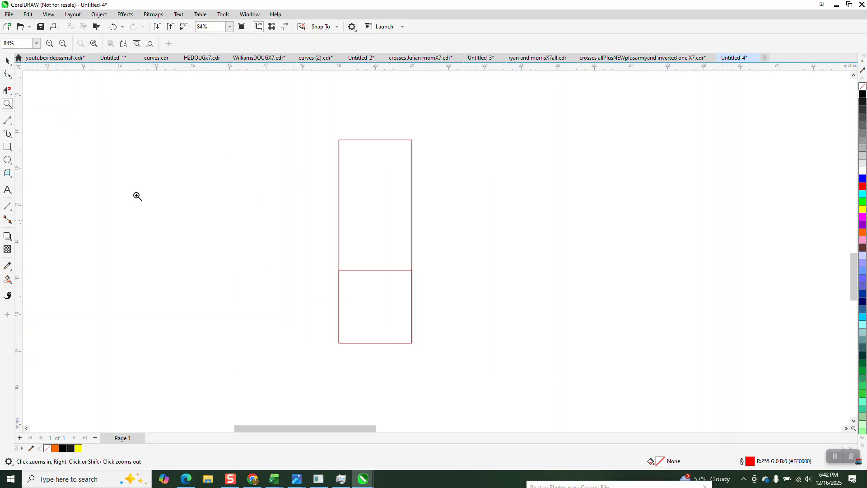
{"action": "left_click", "coordinate": [7, 75]}
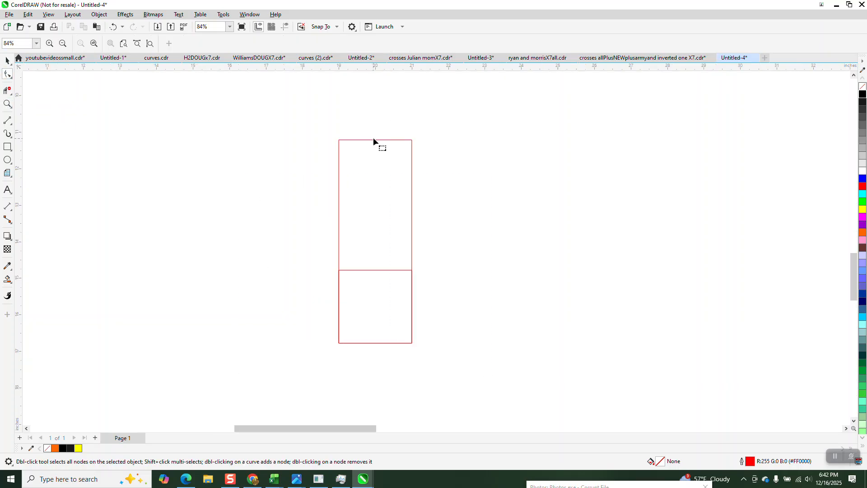
{"action": "left_click", "coordinate": [375, 139]}
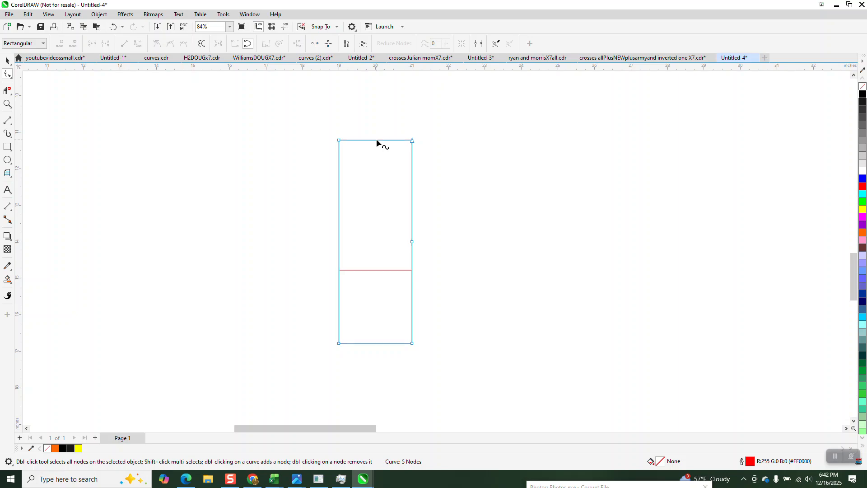
{"action": "left_click_drag", "start_coordinate": [378, 154], "coordinate": [500, 182]}
{"action": "left_click", "coordinate": [59, 44]}
{"action": "left_click", "coordinate": [375, 128]}
{"action": "left_click", "coordinate": [375, 140]}
{"action": "left_click_drag", "start_coordinate": [375, 140], "coordinate": [375, 122]}
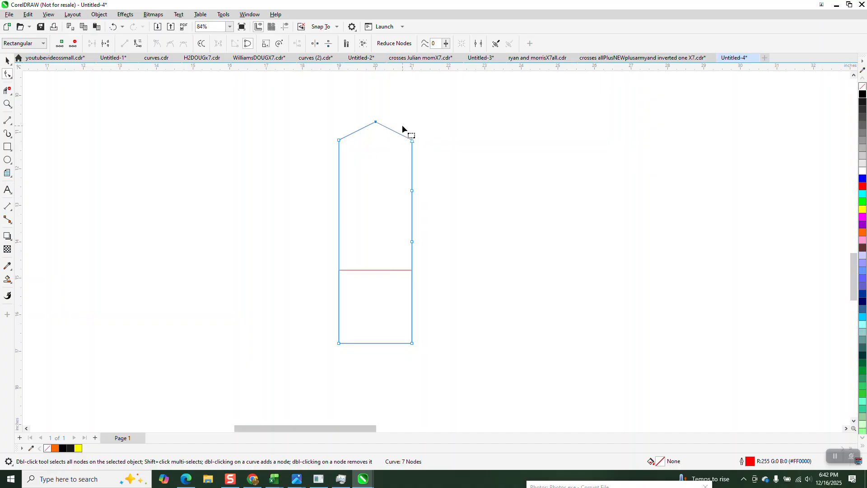
{"action": "scroll", "coordinate": [402, 124], "scroll_direction": "down", "scroll_amount": 1}
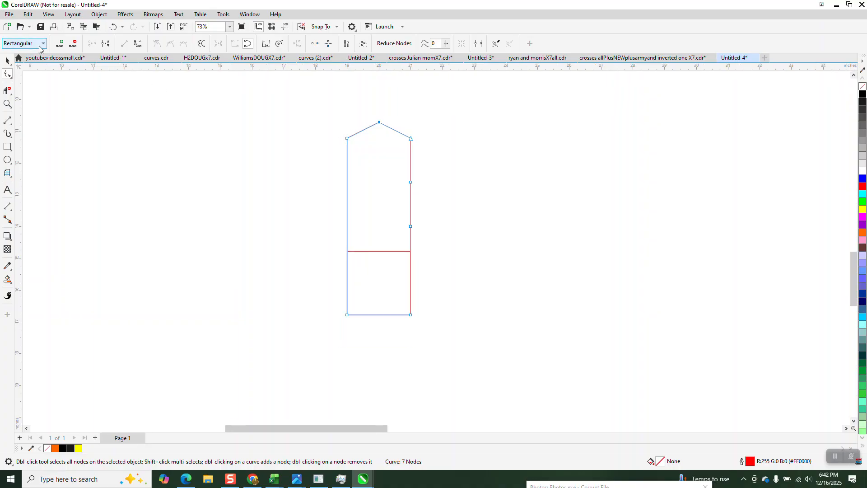
Create a copy of the 2-inch square rotated 45 degrees and weld it with the original into an eight-pointed star.
{"action": "left_click", "coordinate": [7, 62]}
{"action": "left_click_drag", "start_coordinate": [295, 214], "coordinate": [469, 339]}
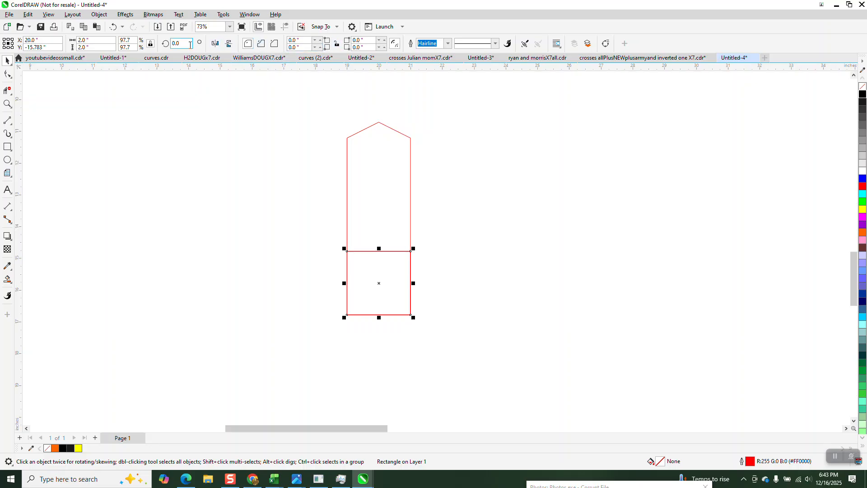
{"action": "type", "text": "4"}
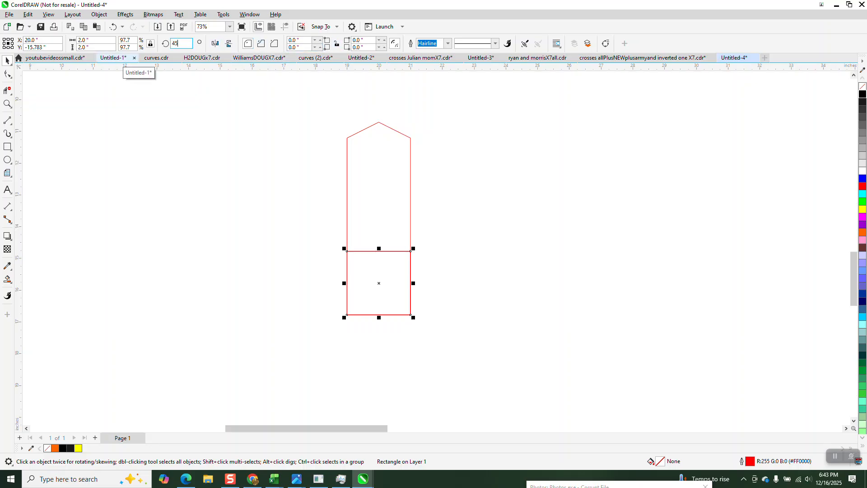
{"action": "type", "text": "5"}
{"action": "key", "text": "Return"}
{"action": "left_click_drag", "start_coordinate": [279, 221], "coordinate": [464, 348]}
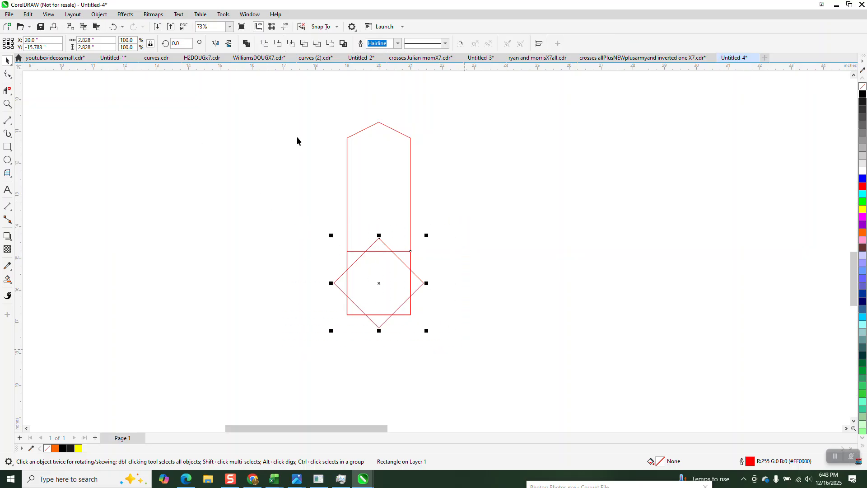
{"action": "left_click", "coordinate": [262, 41]}
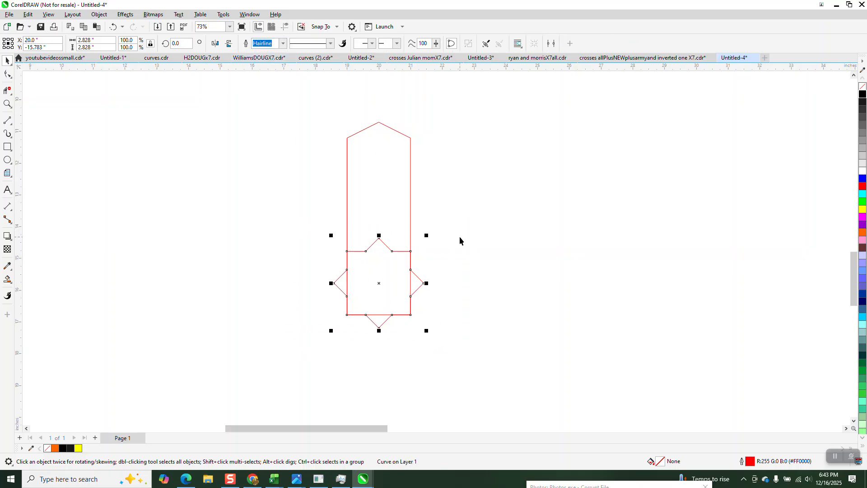
Fill the area of the tall shape above the star with orange using Smart Fill, creating a separate piece.
{"action": "left_click", "coordinate": [7, 280]}
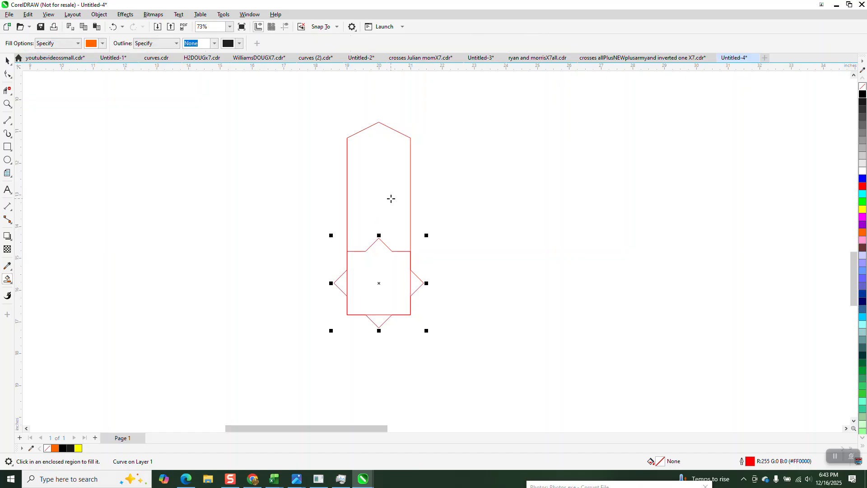
{"action": "left_click", "coordinate": [391, 197]}
{"action": "key", "text": "Right"}
{"action": "key", "text": "Right"}
{"action": "key", "text": "Right"}
{"action": "key", "text": "Right"}
{"action": "key", "text": "Right"}
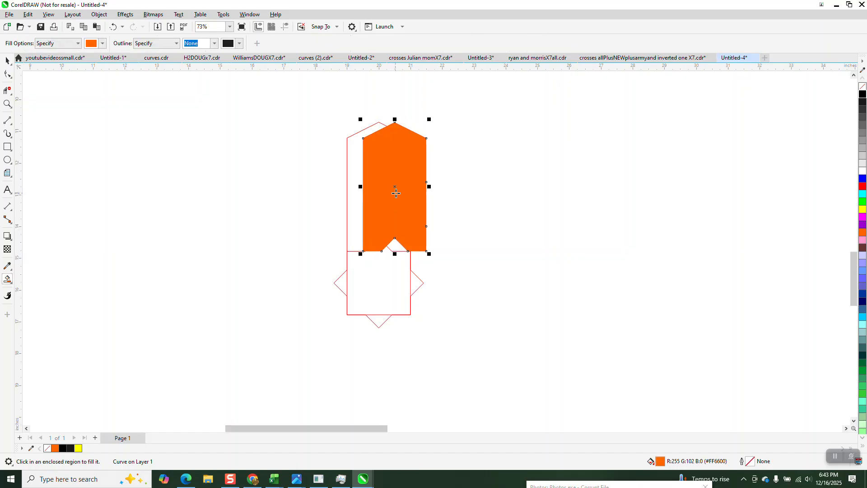
{"action": "key", "text": "Left"}
Set the nudge distance to 3 inches, move the orange piece right by it, and replace the fill with a black hairline outline.
{"action": "left_click", "coordinate": [8, 61]}
{"action": "left_click", "coordinate": [266, 76]}
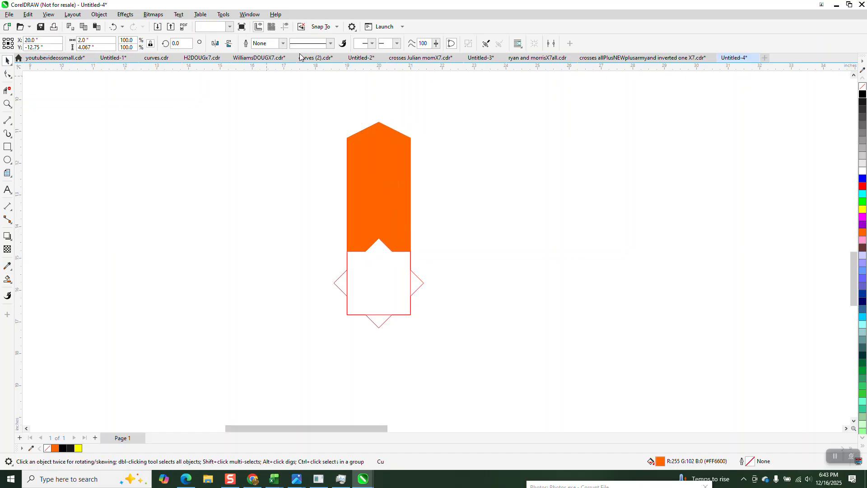
{"action": "left_click_drag", "start_coordinate": [314, 43], "coordinate": [237, 53]}
{"action": "type", "text": "3"}
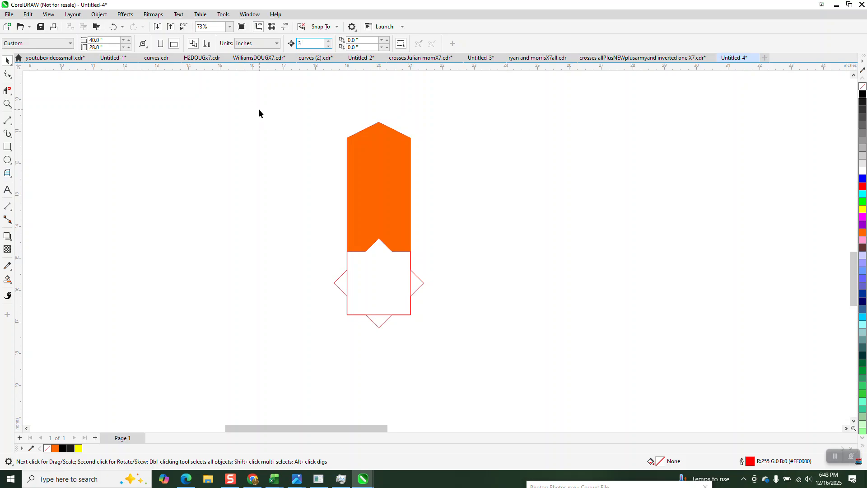
{"action": "left_click", "coordinate": [384, 154]}
{"action": "key", "text": "Right"}
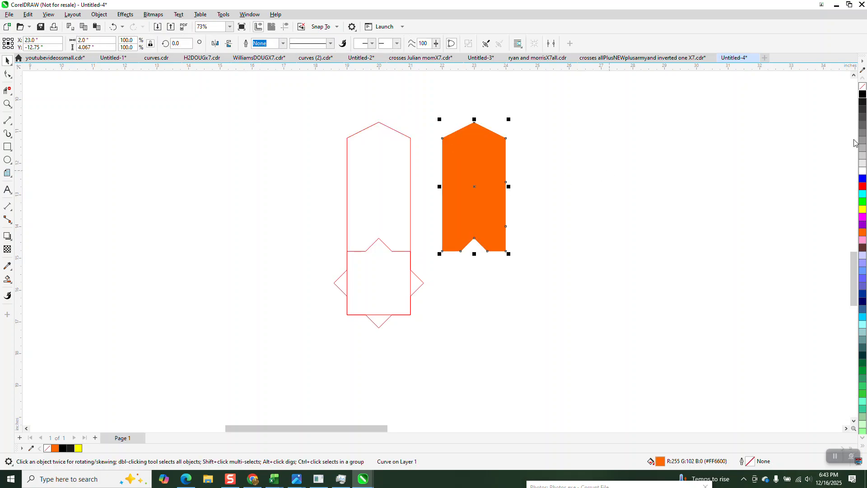
{"action": "left_click", "coordinate": [863, 86]}
Delete the original tall red shape and move the black-outlined piece 3 inches left, back onto the star.
{"action": "left_click", "coordinate": [379, 172]}
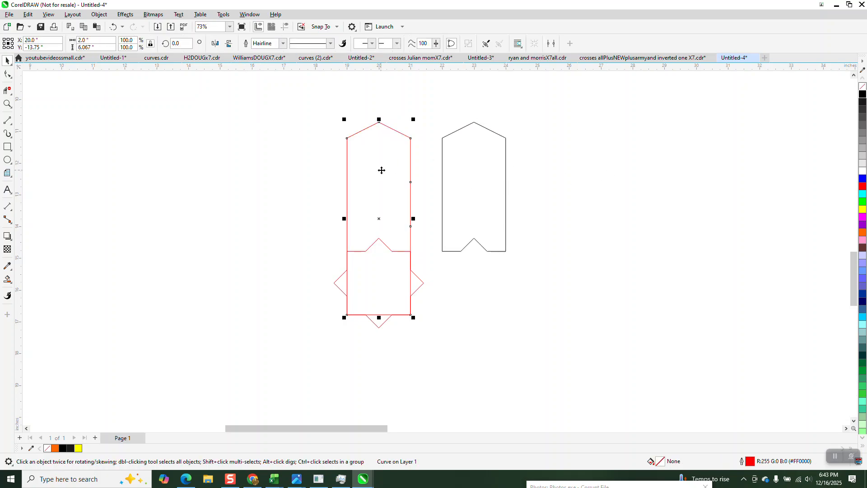
{"action": "left_click", "coordinate": [413, 129]}
{"action": "left_click", "coordinate": [407, 137]}
{"action": "key", "text": "Delete"}
{"action": "left_click", "coordinate": [446, 159]}
{"action": "key", "text": "Left"}
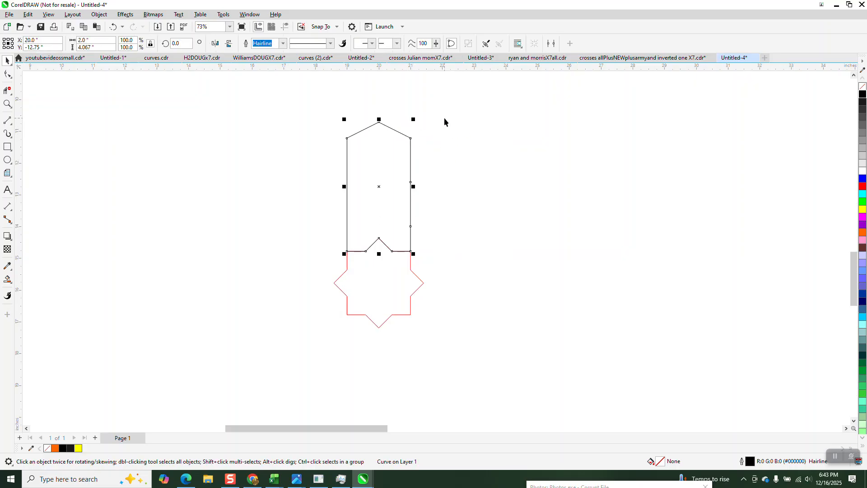
Draw a vertical line from the star's upper tip to the peak and stretch it upward to about 4.56 inches long.
{"action": "left_click", "coordinate": [10, 123]}
{"action": "left_click", "coordinate": [36, 129]}
{"action": "left_click_drag", "start_coordinate": [379, 241], "coordinate": [379, 121]}
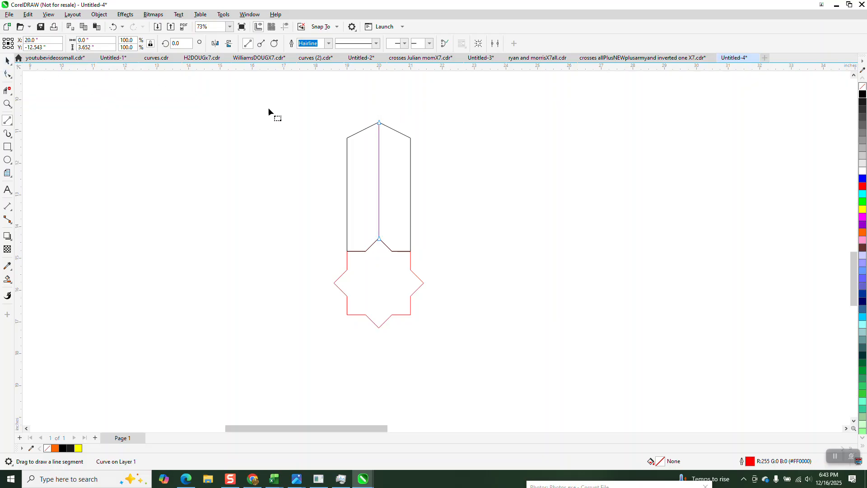
{"action": "key", "text": "F10"}
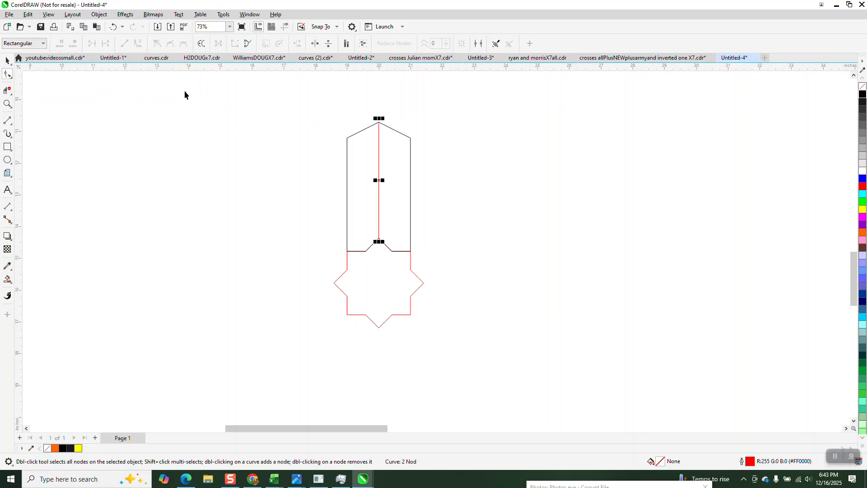
{"action": "key", "text": "space"}
{"action": "left_click_drag", "start_coordinate": [379, 119], "coordinate": [379, 89]}
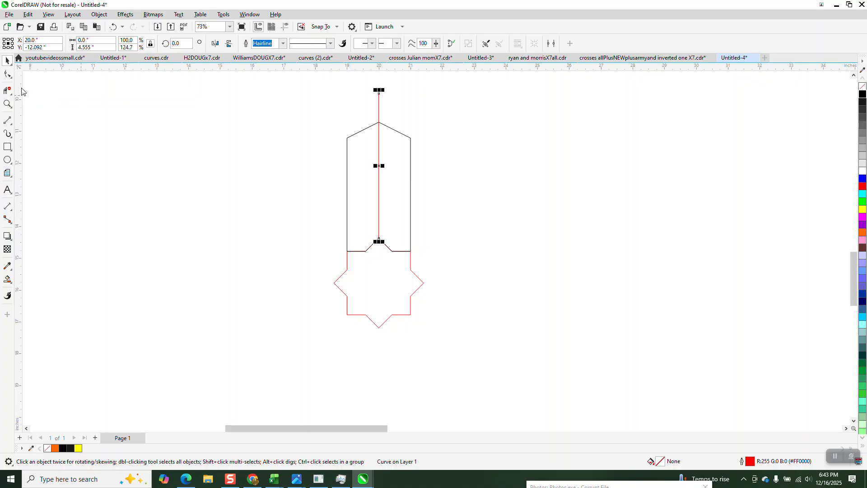
Delete the segment of the vertical line inside the tall piece, keeping only the part above the peak.
{"action": "left_click", "coordinate": [7, 89]}
{"action": "left_click", "coordinate": [379, 168]}
{"action": "scroll", "coordinate": [382, 167], "scroll_direction": "down", "scroll_amount": 1}
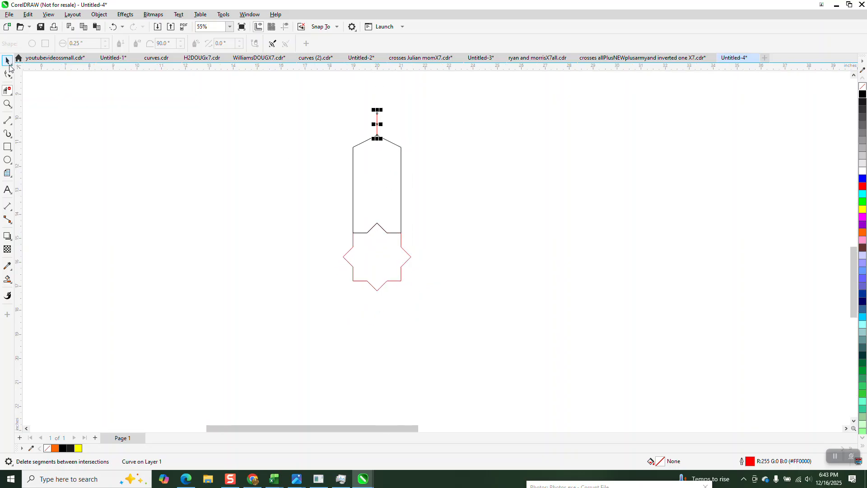
Set the outlines of the short line, the tall piece and the star to 16 pt and colour them black.
{"action": "key", "text": "space"}
{"action": "mouse_move", "coordinate": [316, 101]}
{"action": "left_mouse_down"}
{"action": "mouse_move", "coordinate": [432, 281]}
{"action": "mouse_move", "coordinate": [480, 319]}
{"action": "left_mouse_up"}
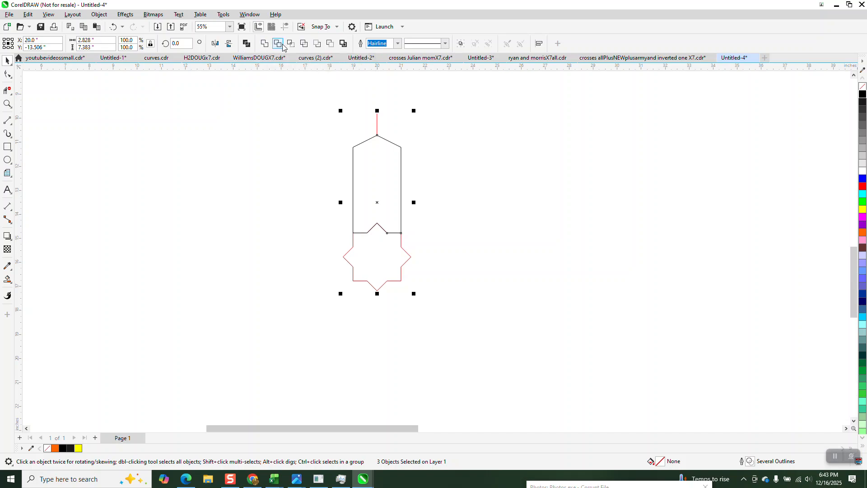
{"action": "left_click", "coordinate": [397, 44]}
{"action": "left_click", "coordinate": [382, 134]}
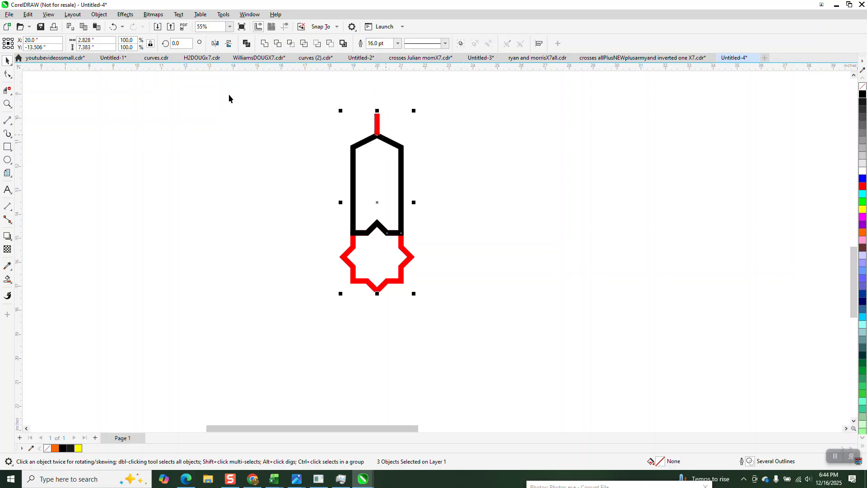
{"action": "left_click_drag", "start_coordinate": [283, 94], "coordinate": [545, 328]}
{"action": "right_click", "coordinate": [862, 94]}
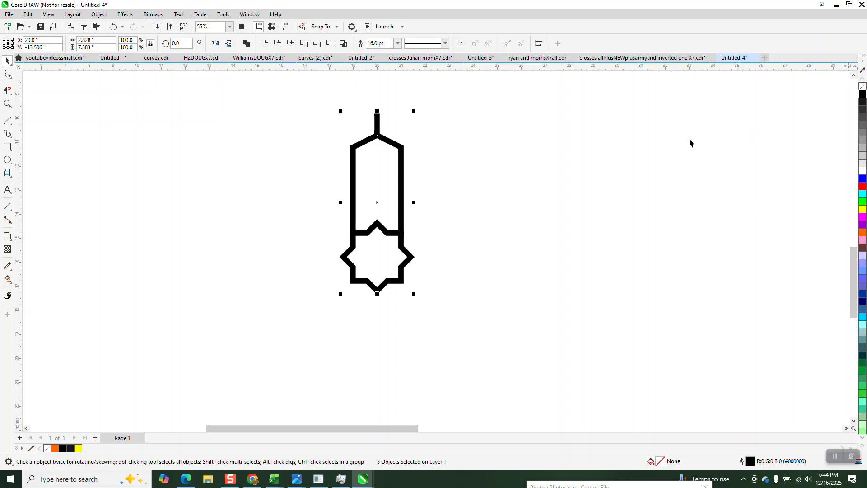
Convert the outlines of the short line, tall piece and star to objects, remove their fill and outline them in black hairline.
{"action": "left_click", "coordinate": [98, 14]}
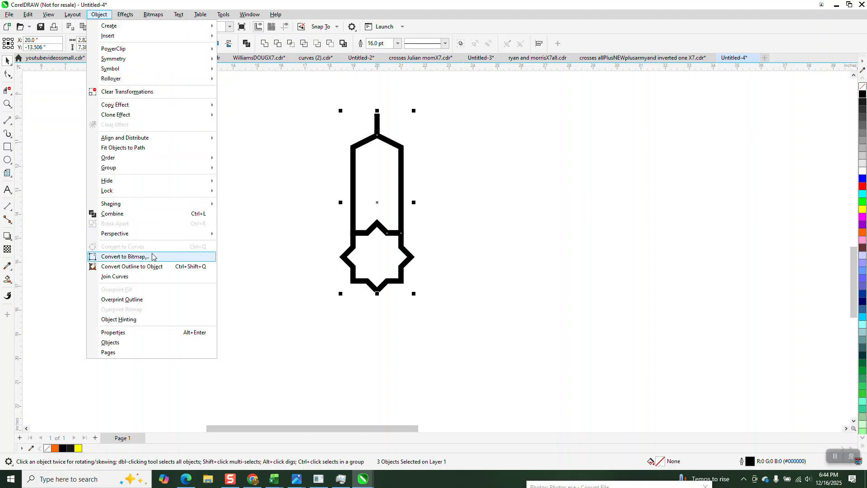
{"action": "left_click", "coordinate": [154, 267]}
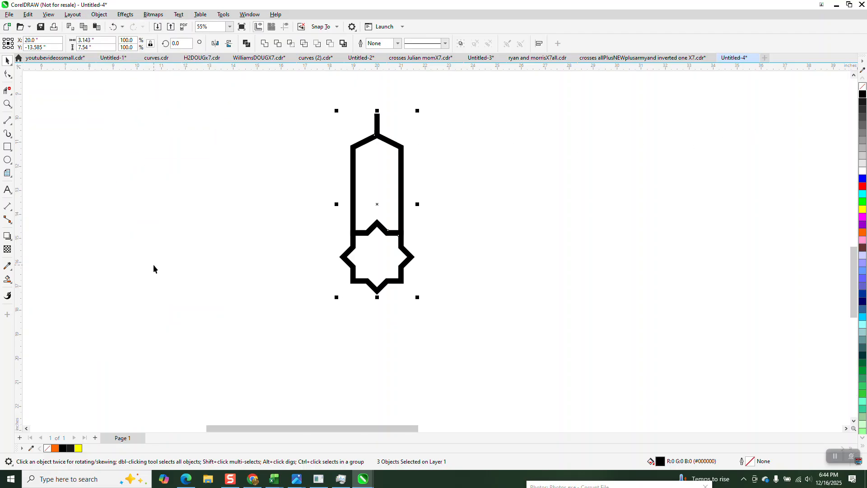
{"action": "left_click", "coordinate": [862, 87]}
{"action": "right_click", "coordinate": [863, 94]}
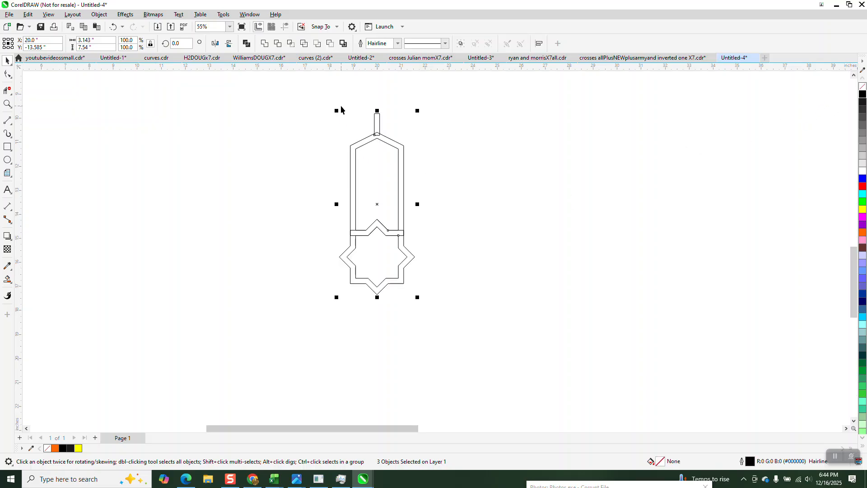
Weld the short bar and the tall piece into one shape, leaving the star separate.
{"action": "left_click_drag", "start_coordinate": [321, 98], "coordinate": [424, 243]}
{"action": "left_click", "coordinate": [264, 44]}
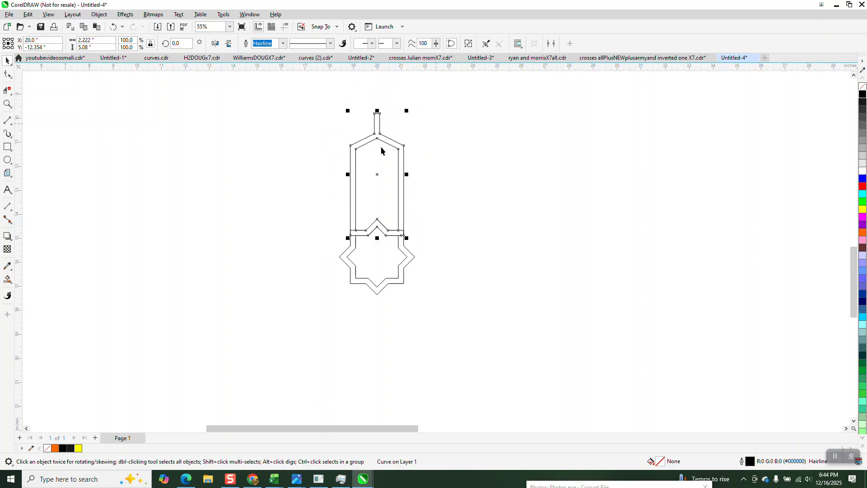
{"action": "left_click", "coordinate": [438, 172]}
Move the star away from the welded tall piece and undo the move.
{"action": "left_click_drag", "start_coordinate": [377, 249], "coordinate": [448, 318]}
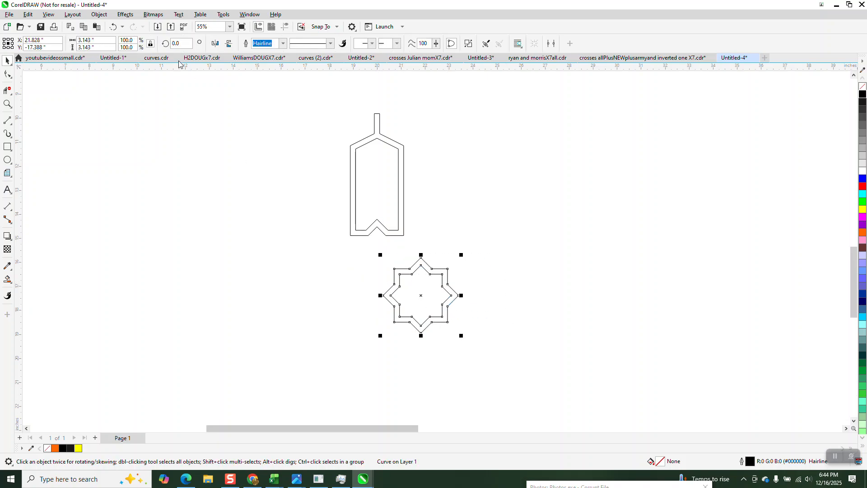
{"action": "left_click", "coordinate": [113, 27]}
Rotate a copy of the welded tall piece 45° about the star's centre.
{"action": "left_click", "coordinate": [364, 140]}
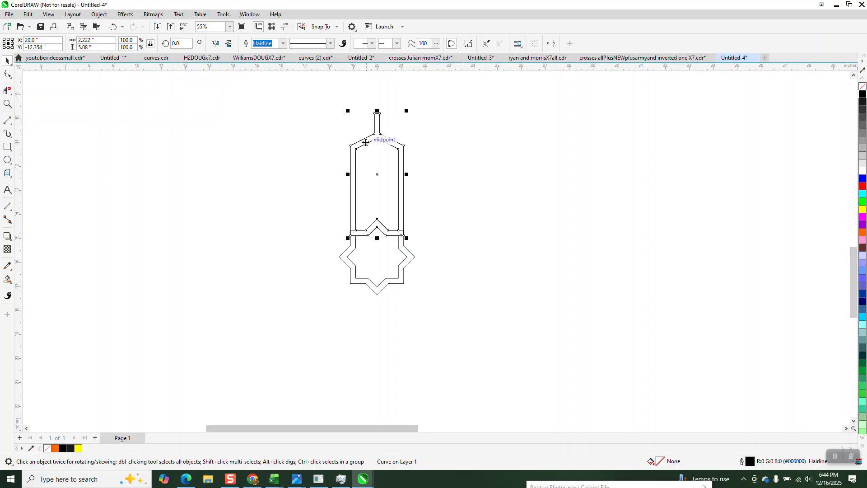
{"action": "left_click", "coordinate": [374, 174]}
{"action": "left_click_drag", "start_coordinate": [375, 174], "coordinate": [377, 257]}
{"action": "left_click", "coordinate": [180, 43]}
{"action": "type", "text": "45"}
{"action": "key", "text": "Return"}
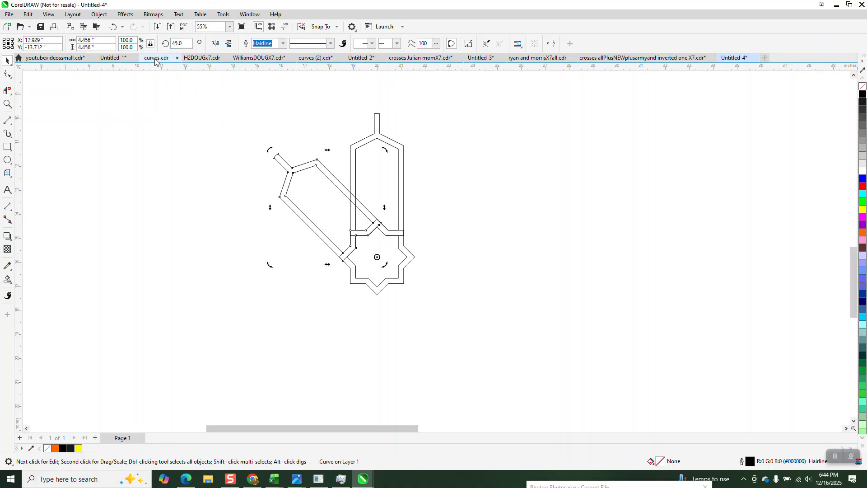
Repeat the 45° rotated duplicate six more times to complete a ring of eight pieces around the star.
{"action": "key", "text": "ctrl+d"}
{"action": "key", "text": "ctrl+d"}
{"action": "key", "text": "ctrl+d"}
{"action": "key", "text": "ctrl+d"}
{"action": "key", "text": "ctrl+d"}
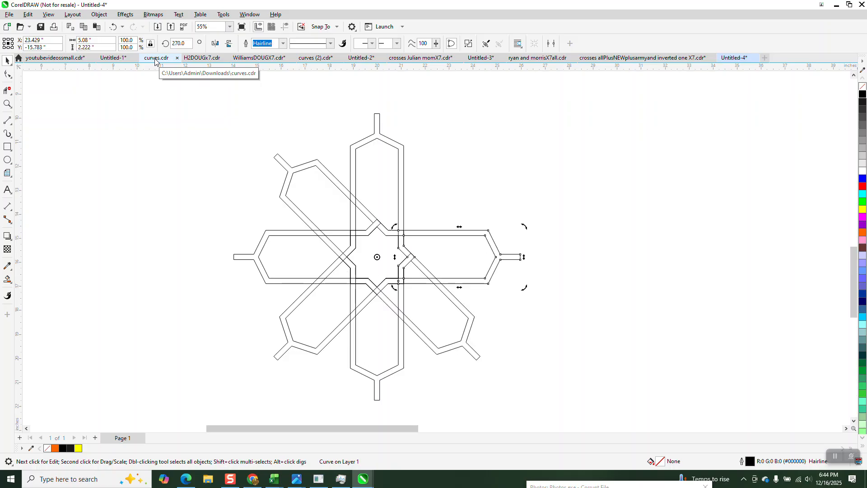
{"action": "key", "text": "ctrl+d"}
Weld the whole ring into a single rosette and rotate it 22.5°.
{"action": "scroll", "coordinate": [197, 112], "scroll_direction": "down", "scroll_amount": 1}
{"action": "left_click_drag", "start_coordinate": [210, 92], "coordinate": [472, 333]}
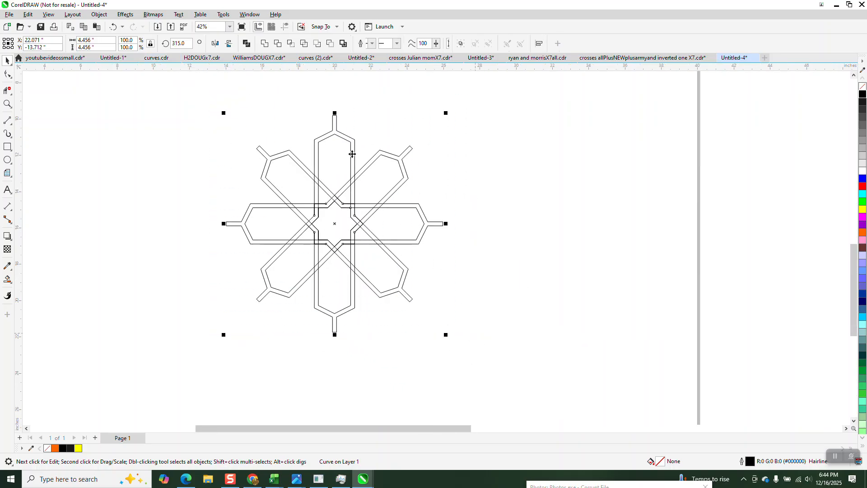
{"action": "left_click", "coordinate": [265, 44]}
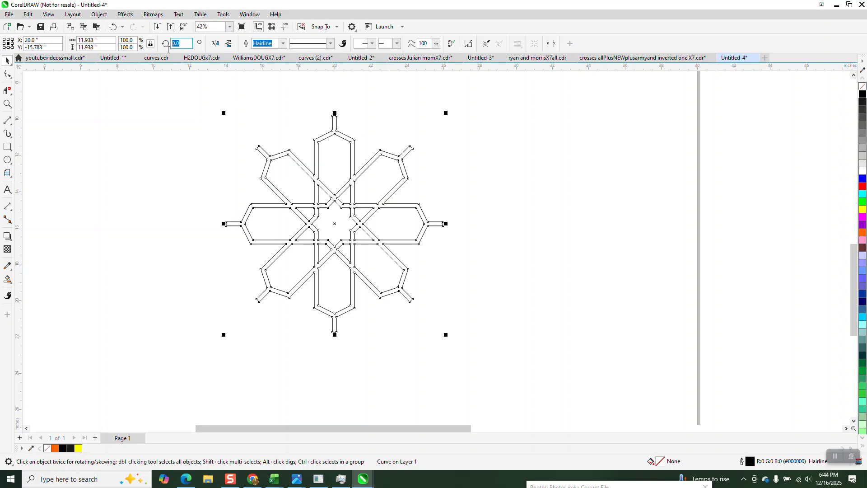
{"action": "type", "text": "22.5"}
{"action": "key", "text": "Return"}
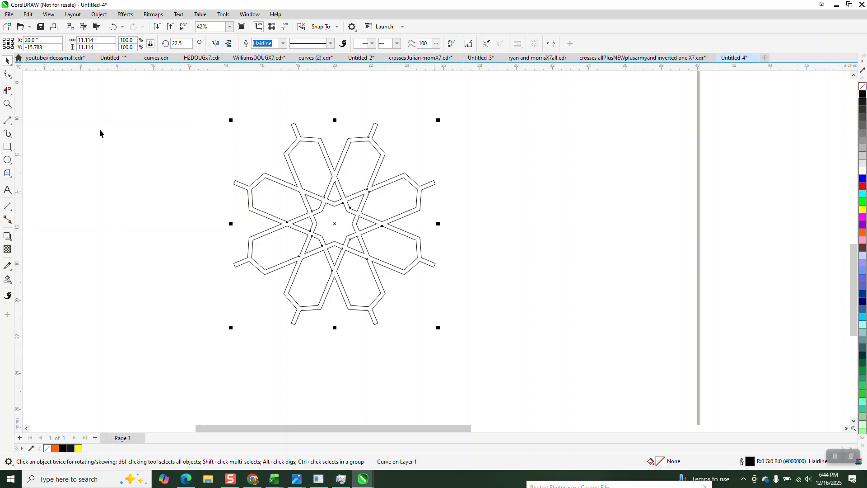
Show the guidelines and delete the vertical guideline at the rosette's leftmost bar ends.
{"action": "left_click", "coordinate": [7, 104]}
{"action": "left_click_drag", "start_coordinate": [190, 109], "coordinate": [577, 355]}
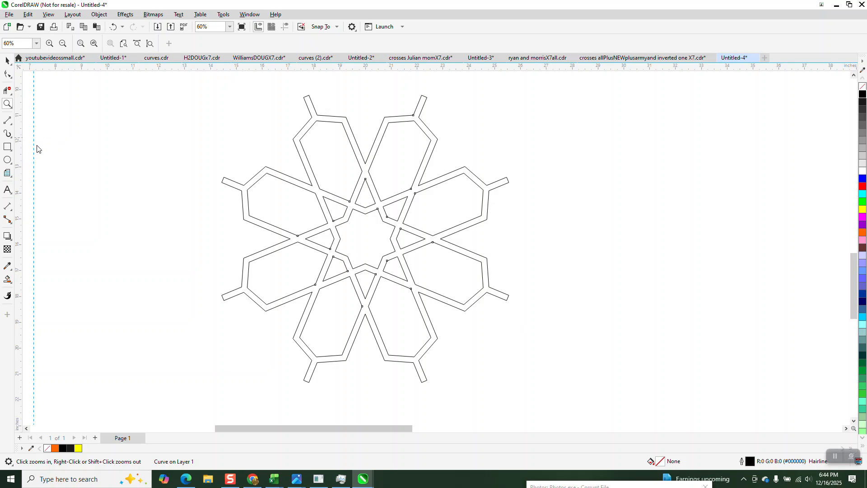
{"action": "left_click_drag", "start_coordinate": [194, 152], "coordinate": [223, 178]}
{"action": "left_click", "coordinate": [286, 28]}
{"action": "left_click", "coordinate": [234, 122]}
{"action": "left_click", "coordinate": [224, 135]}
{"action": "key", "text": "Delete"}
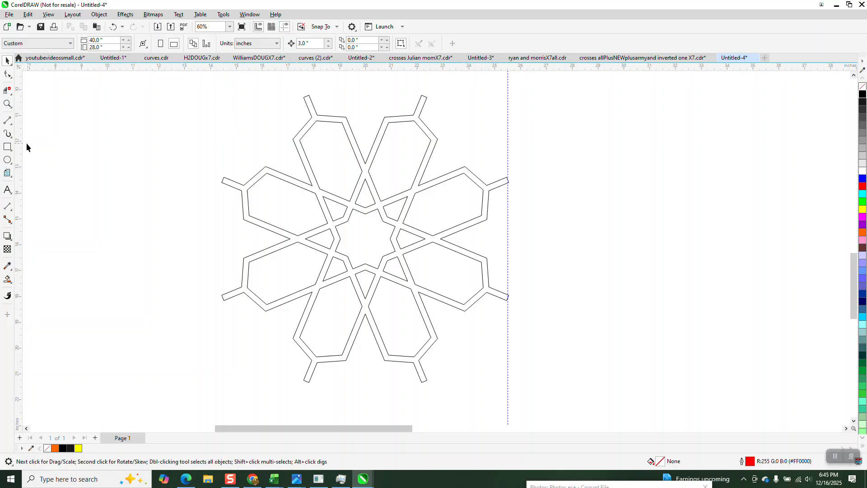
Place vertical guidelines at 14.528 and 25.472 inches on the rosette's outermost bar ends, deleting the old guideline on its right side.
{"action": "left_click_drag", "start_coordinate": [19, 142], "coordinate": [223, 179]}
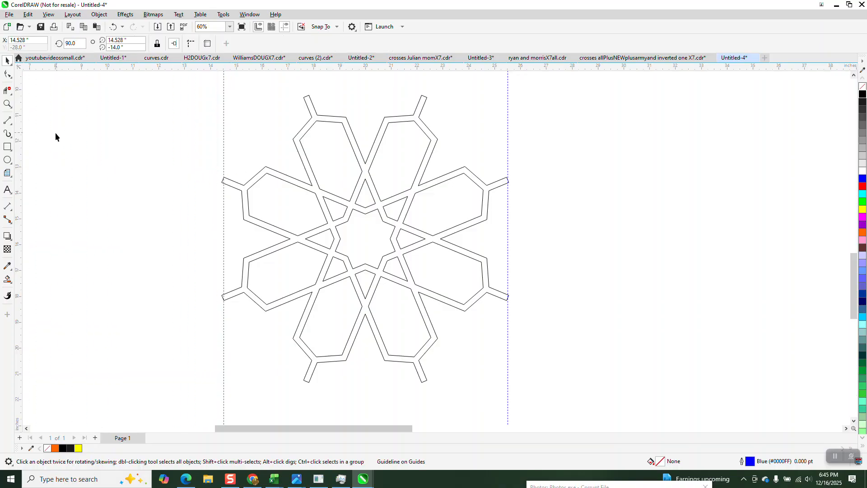
{"action": "left_click_drag", "start_coordinate": [492, 180], "coordinate": [548, 184]}
{"action": "left_click", "coordinate": [508, 174]}
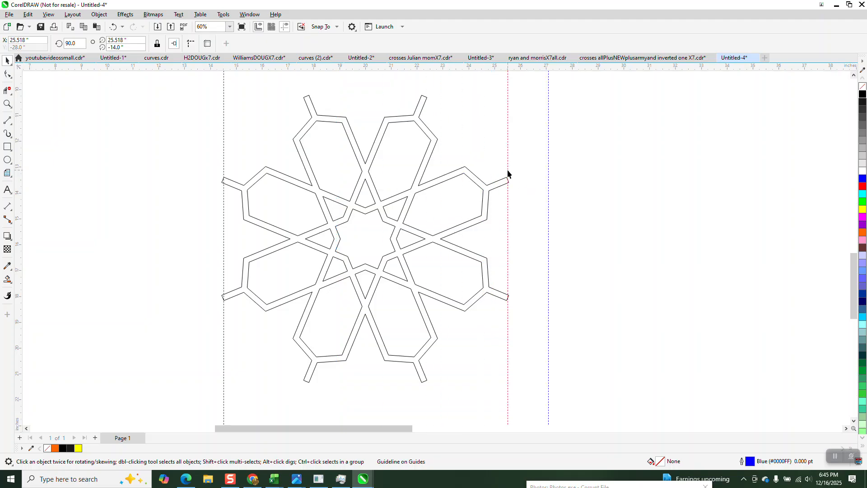
{"action": "key", "text": "Delete"}
{"action": "left_click_drag", "start_coordinate": [548, 174], "coordinate": [506, 179]}
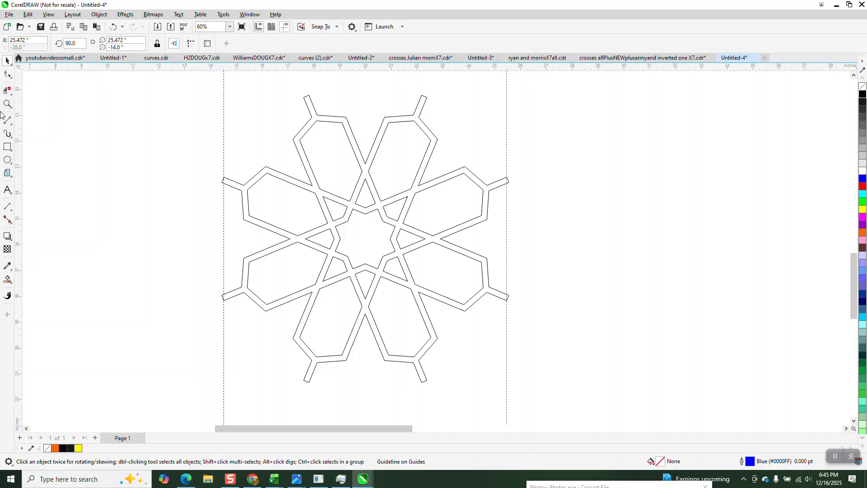
Measure the horizontal distance between the two guidelines with a dimension line, and delete the dimension.
{"action": "key", "text": "z"}
{"action": "left_click_drag", "start_coordinate": [507, 178], "coordinate": [536, 203]}
{"action": "scroll", "coordinate": [518, 198], "scroll_direction": "down", "scroll_amount": 7}
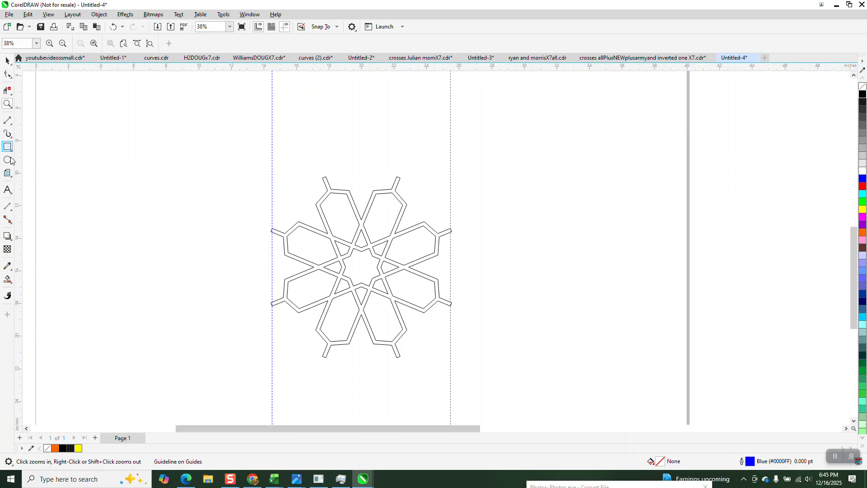
{"action": "left_click", "coordinate": [9, 208]}
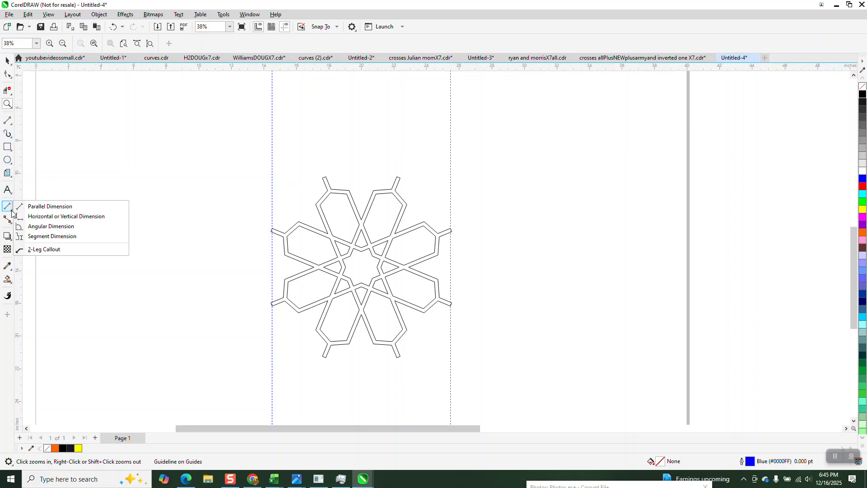
{"action": "left_click", "coordinate": [36, 204]}
{"action": "left_click_drag", "start_coordinate": [273, 121], "coordinate": [451, 120]}
{"action": "left_click", "coordinate": [451, 120]}
{"action": "left_click", "coordinate": [8, 104]}
{"action": "left_click_drag", "start_coordinate": [342, 117], "coordinate": [392, 140]}
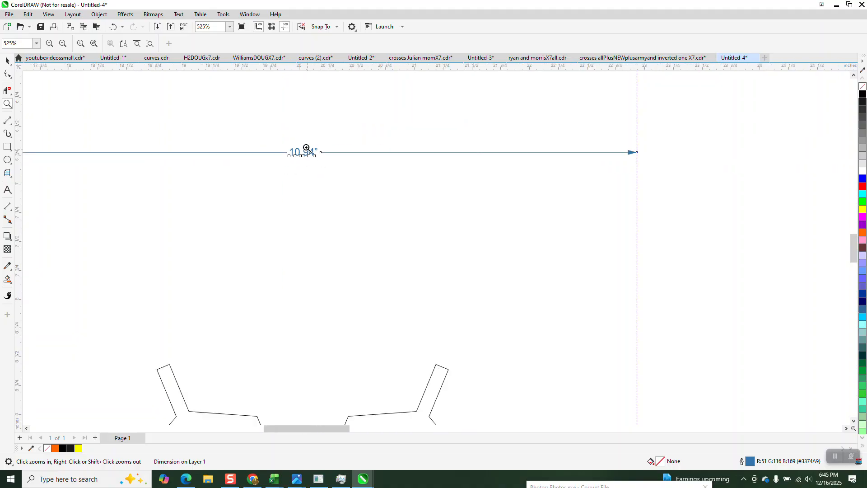
{"action": "right_click", "coordinate": [306, 148]}
{"action": "key", "text": "space"}
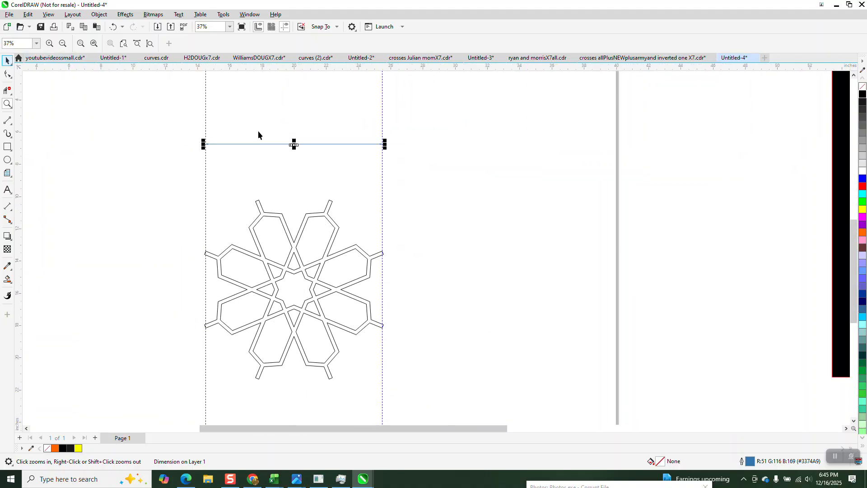
{"action": "key", "text": "Delete"}
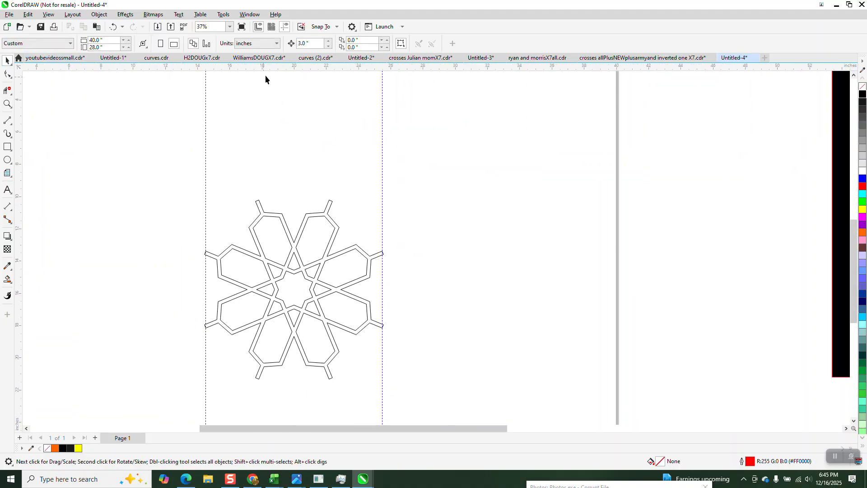
Set the nudge distance to 10.94 inches, move the rosette right by one nudge and place a copy one nudge left.
{"action": "type", "text": "10.94"}
{"action": "key", "text": "Return"}
{"action": "left_click", "coordinate": [327, 209]}
{"action": "key", "text": "Right"}
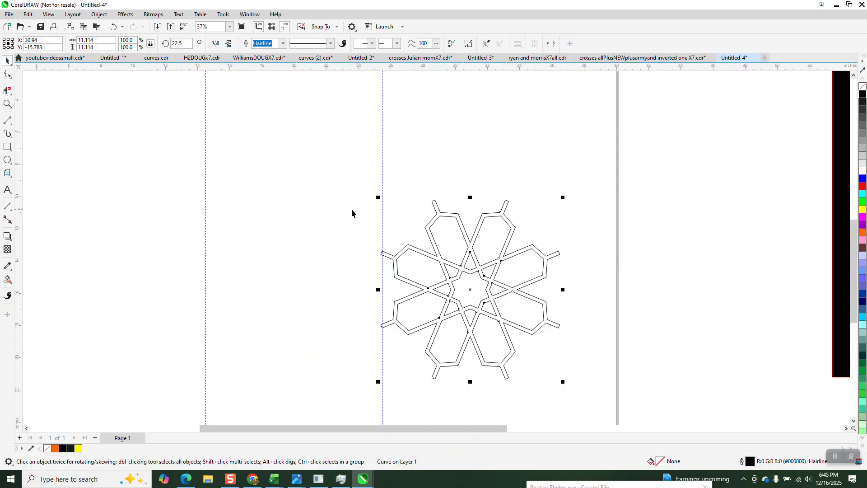
{"action": "key", "text": "KP_Add"}
{"action": "key", "text": "Left"}
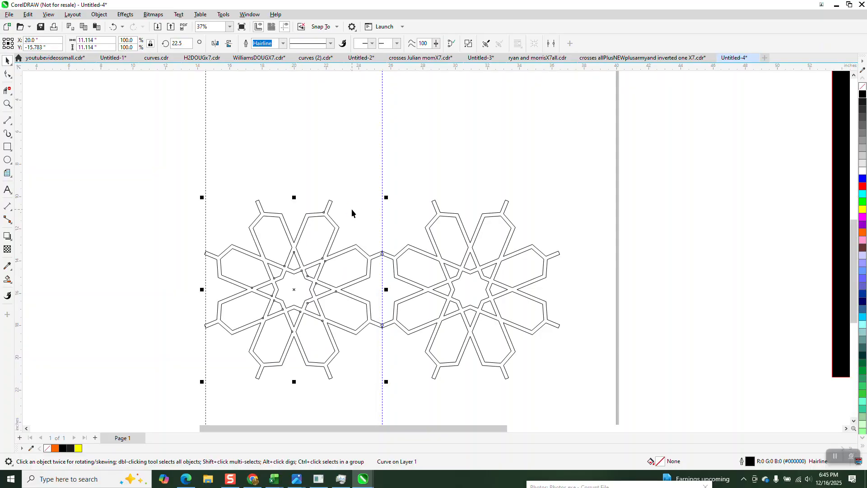
Hide the guidelines and add two more rosette copies leftward at the same spacing to make a row of four.
{"action": "left_click", "coordinate": [7, 104]}
{"action": "left_click_drag", "start_coordinate": [379, 244], "coordinate": [421, 277]}
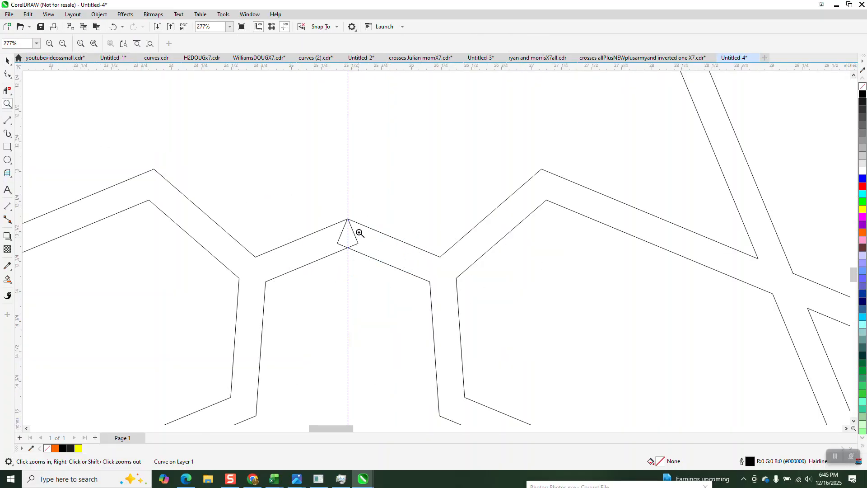
{"action": "scroll", "coordinate": [360, 232], "scroll_direction": "down", "scroll_amount": 8}
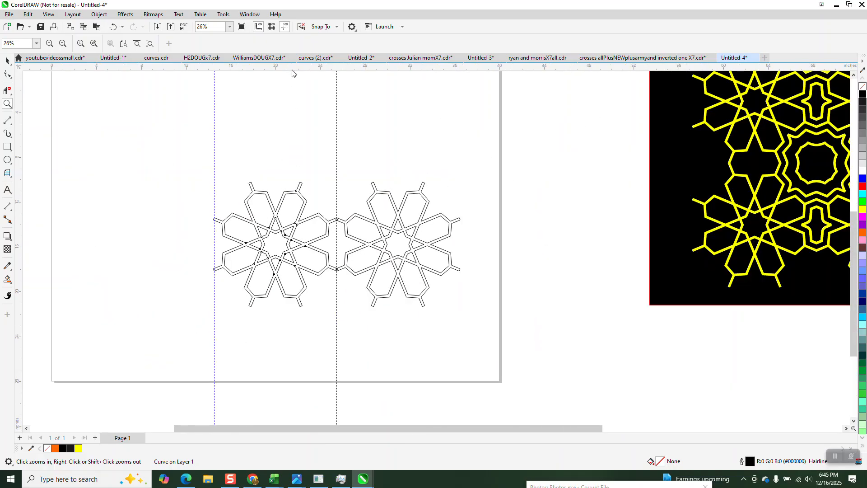
{"action": "left_click", "coordinate": [285, 27]}
{"action": "scroll", "coordinate": [303, 154], "scroll_direction": "down", "scroll_amount": 2}
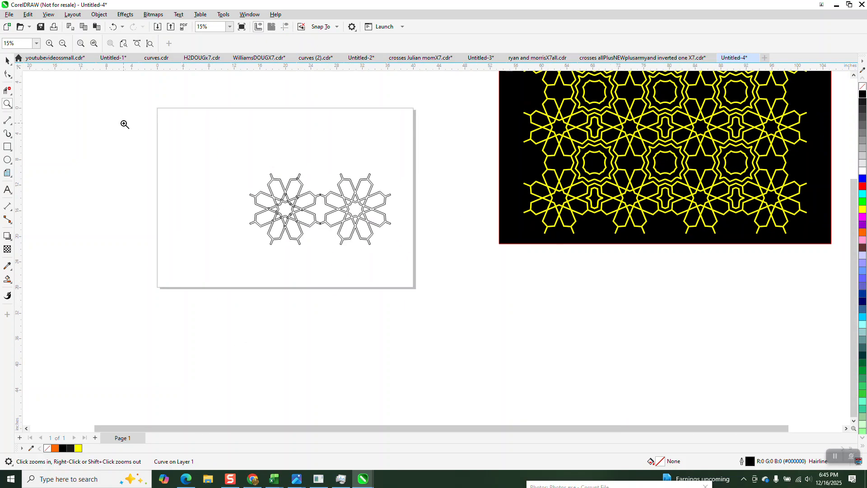
{"action": "left_click", "coordinate": [7, 61]}
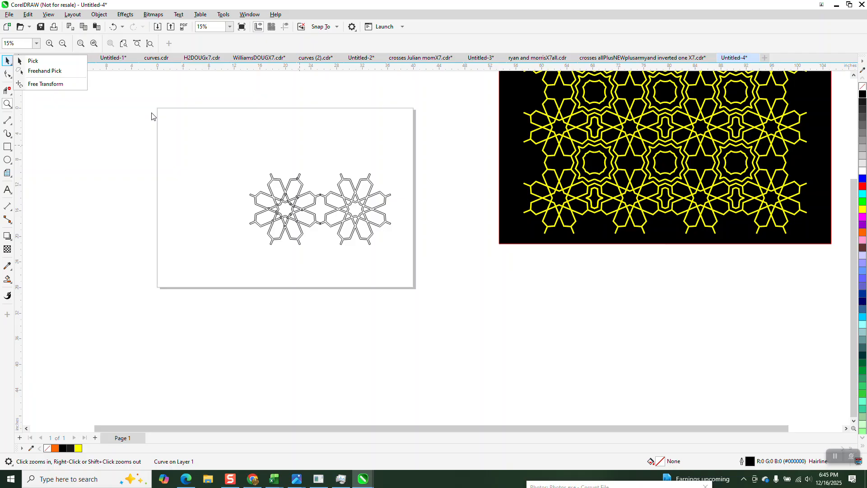
{"action": "left_click", "coordinate": [33, 60]}
{"action": "key", "text": "ctrl+d"}
{"action": "key", "text": "ctrl+d"}
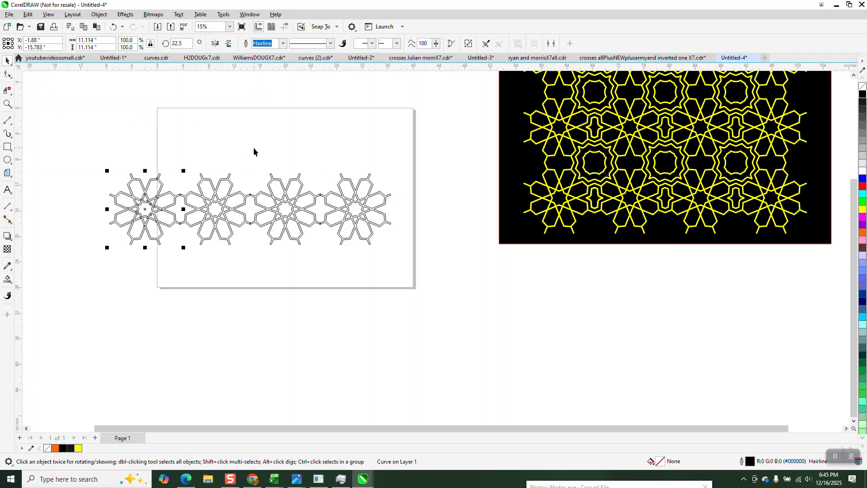
Duplicate the row of four rosettes downward three times at 10.94-inch spacing to form a four-by-four grid.
{"action": "left_click_drag", "start_coordinate": [78, 166], "coordinate": [418, 255]}
{"action": "key", "text": "ctrl+d"}
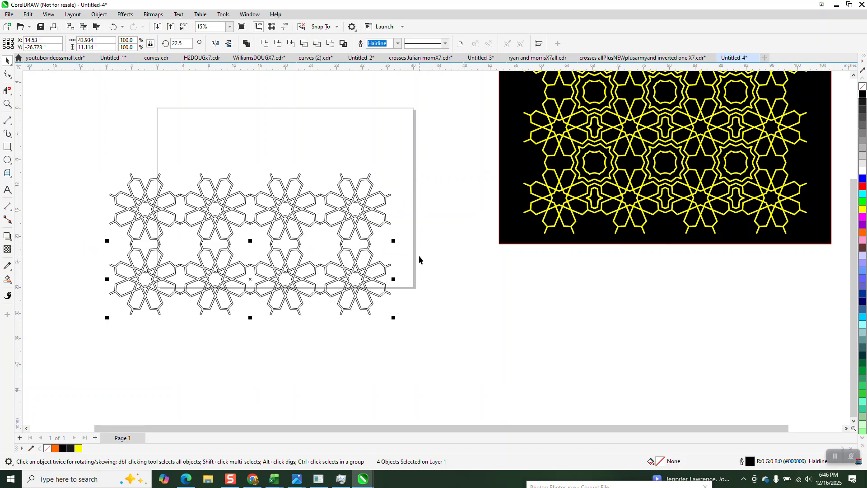
{"action": "key", "text": "ctrl+d"}
{"action": "key", "text": "ctrl+d"}
{"action": "scroll", "coordinate": [427, 251], "scroll_direction": "down", "scroll_amount": 2}
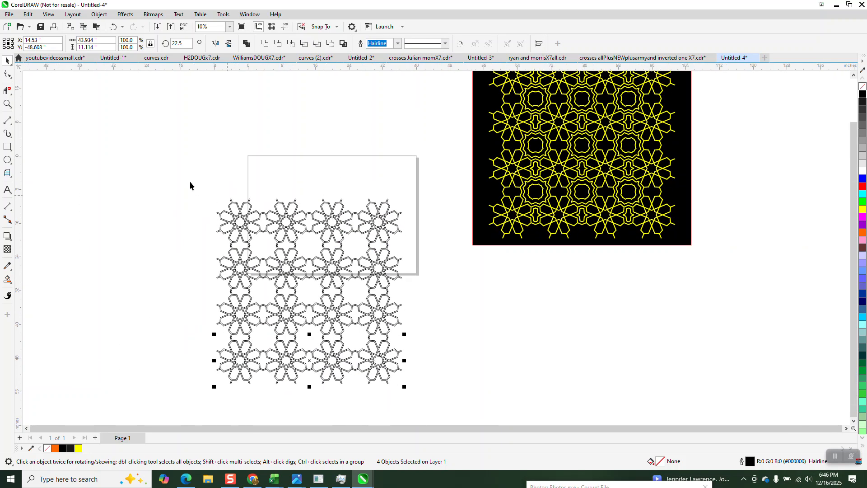
Weld all sixteen rosettes into one curve and centre it on the page.
{"action": "left_click_drag", "start_coordinate": [361, 347], "coordinate": [440, 405]}
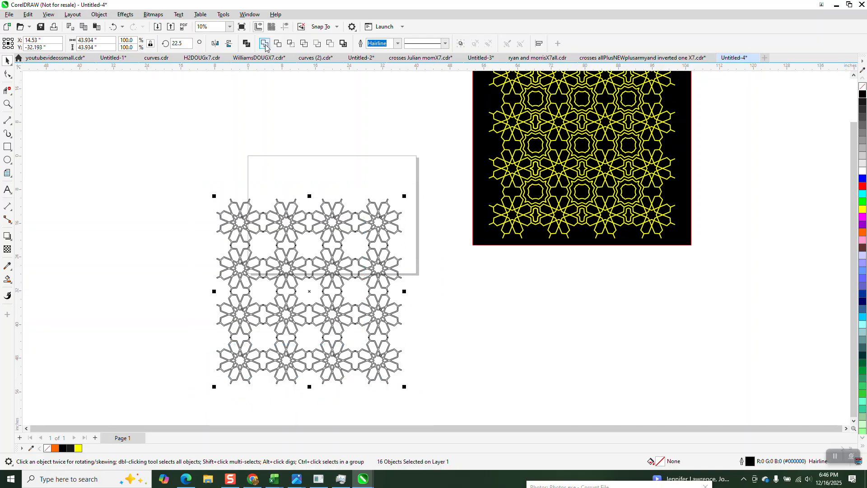
{"action": "key", "text": "ctrl+l"}
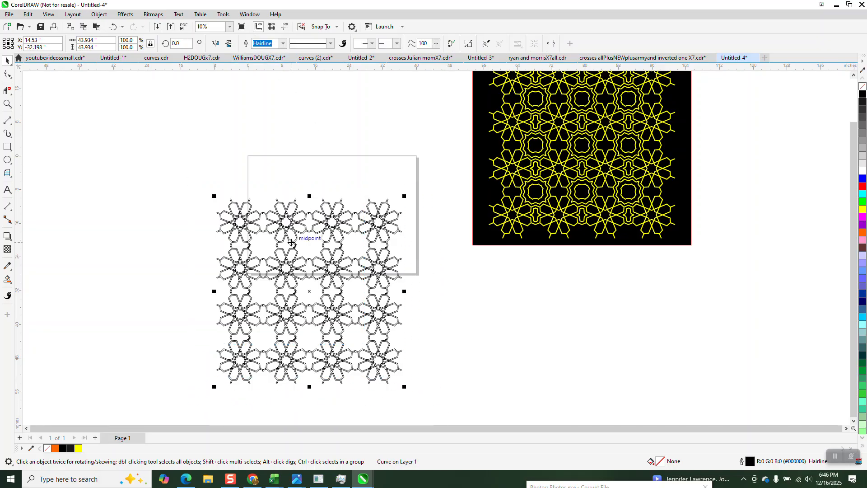
{"action": "key", "text": "p"}
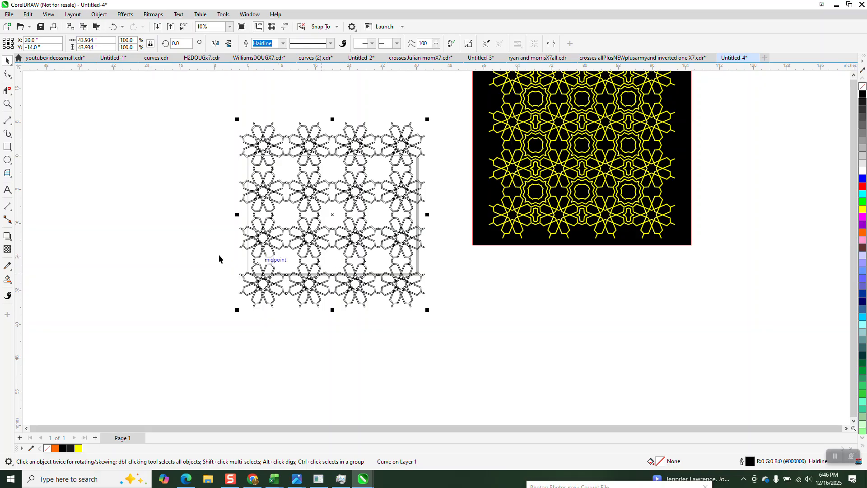
Smart-fill the upper-left large gap between the rosettes, move the resulting shape two nudges left and remove its fill, keeping an outline.
{"action": "left_click", "coordinate": [8, 104]}
{"action": "left_click_drag", "start_coordinate": [247, 149], "coordinate": [370, 214]}
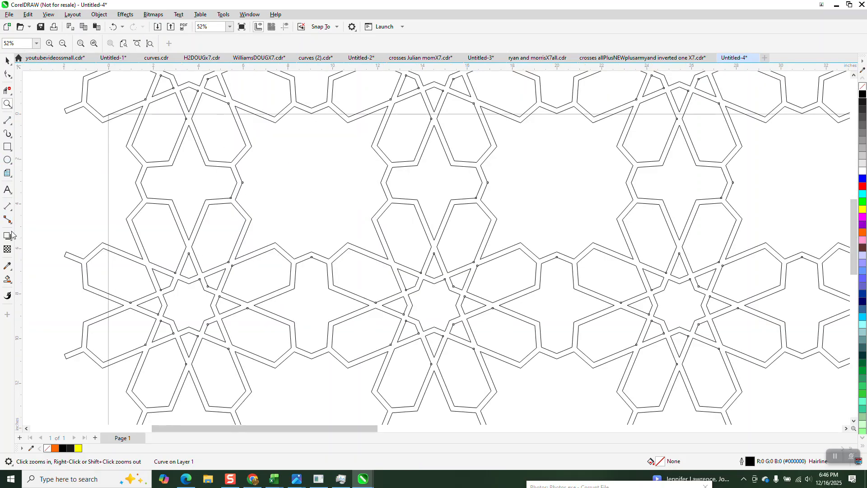
{"action": "left_click", "coordinate": [8, 279]}
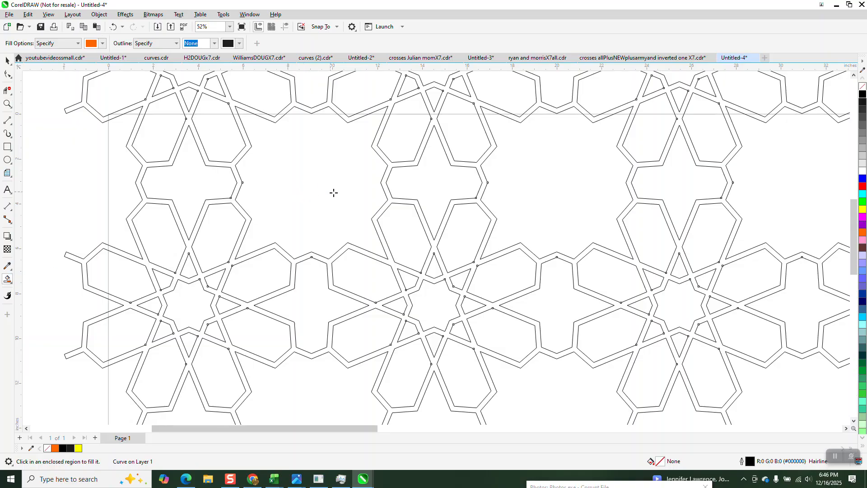
{"action": "scroll", "coordinate": [364, 196], "scroll_direction": "down", "scroll_amount": 2}
{"action": "left_click", "coordinate": [353, 188]}
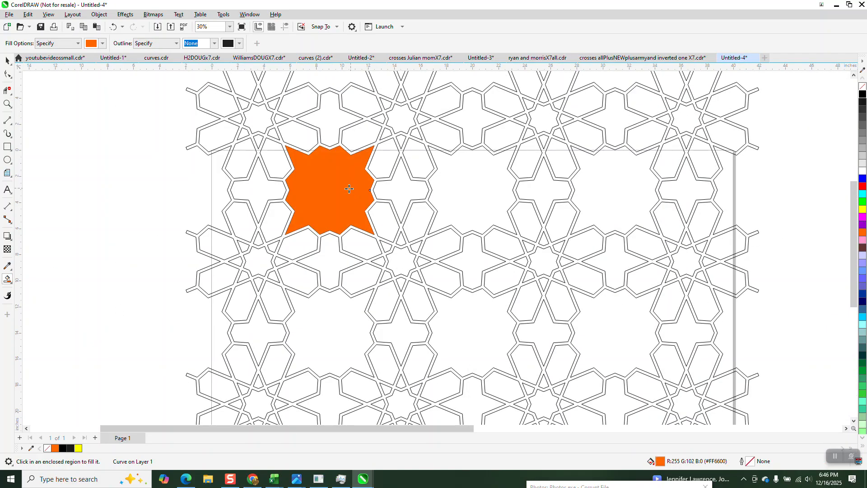
{"action": "key", "text": "shift+Left"}
{"action": "key", "text": "shift+Left"}
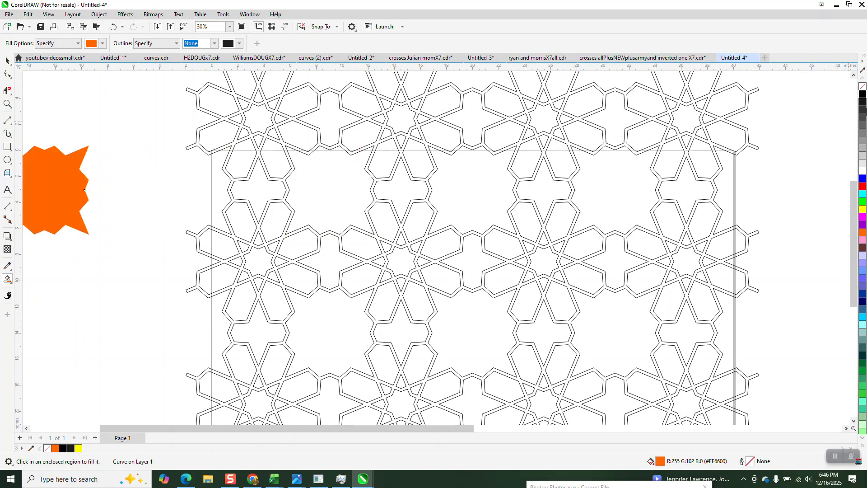
{"action": "left_click", "coordinate": [862, 86]}
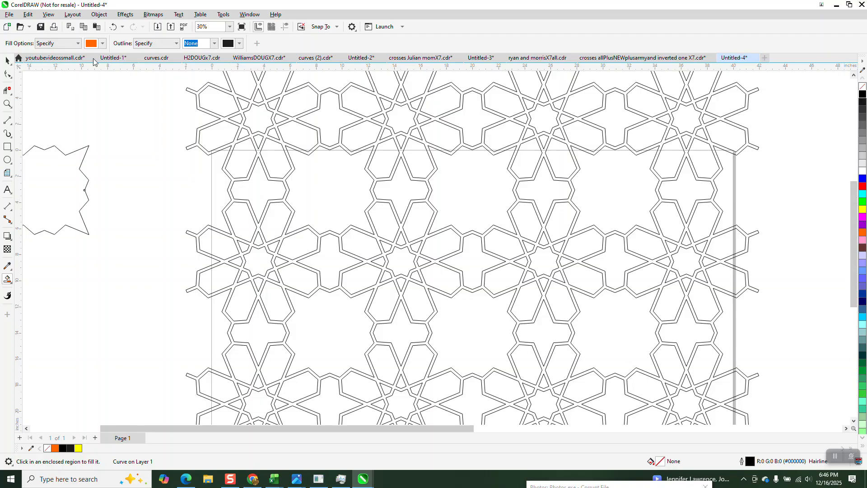
Apply an inside contour to the extracted gap shape with 3 steps and a 0.5-inch offset.
{"action": "left_click", "coordinate": [125, 15]}
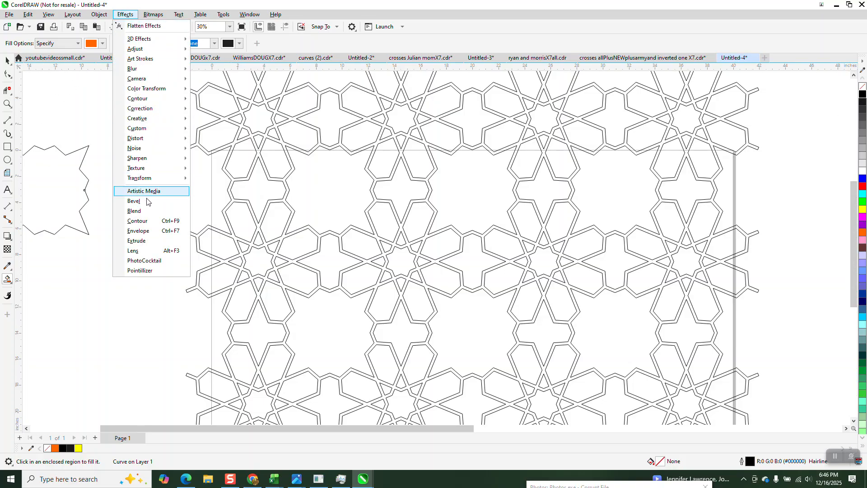
{"action": "left_click", "coordinate": [149, 221]}
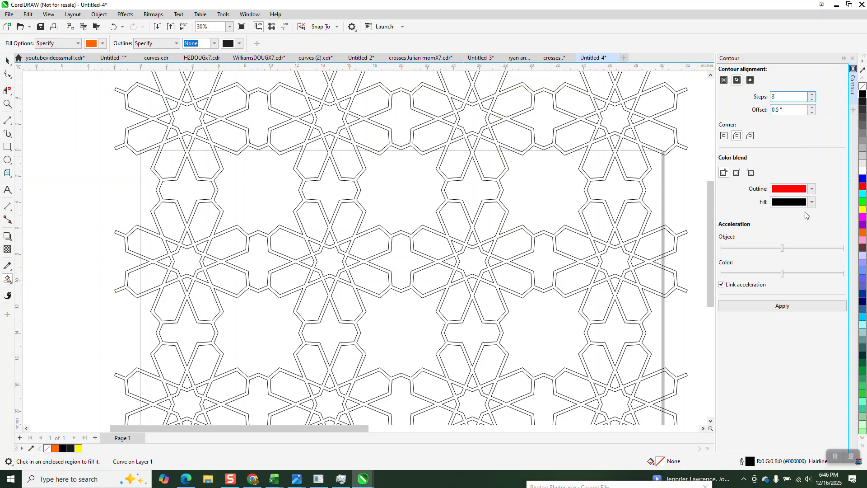
{"action": "left_click", "coordinate": [790, 308]}
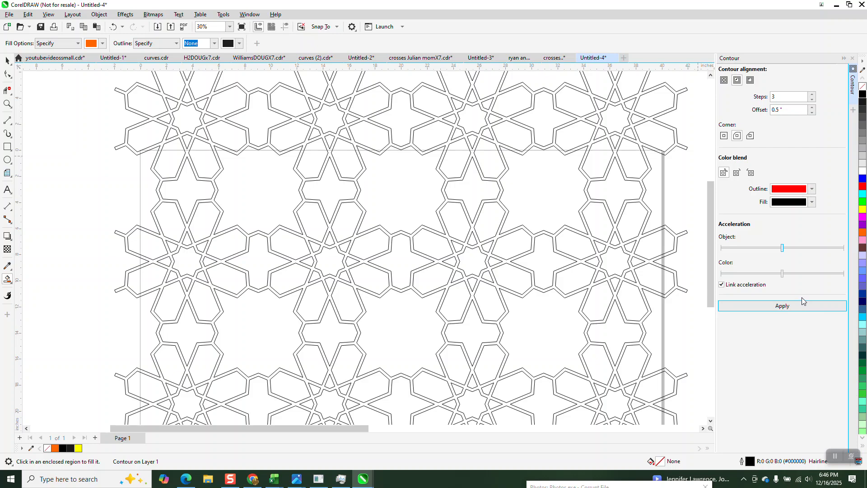
{"action": "scroll", "coordinate": [655, 276], "scroll_direction": "down", "scroll_amount": 2}
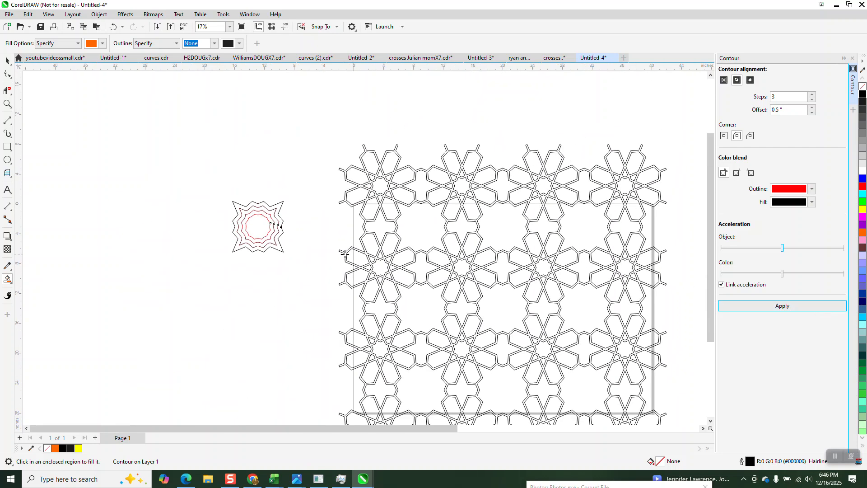
Break the contour apart from the gap shape and ungroup all its rings into separate curves.
{"action": "left_click", "coordinate": [7, 104]}
{"action": "left_click_drag", "start_coordinate": [208, 186], "coordinate": [356, 289]}
{"action": "left_click", "coordinate": [8, 61]}
{"action": "left_click_drag", "start_coordinate": [187, 91], "coordinate": [525, 378]}
{"action": "left_click", "coordinate": [99, 15]}
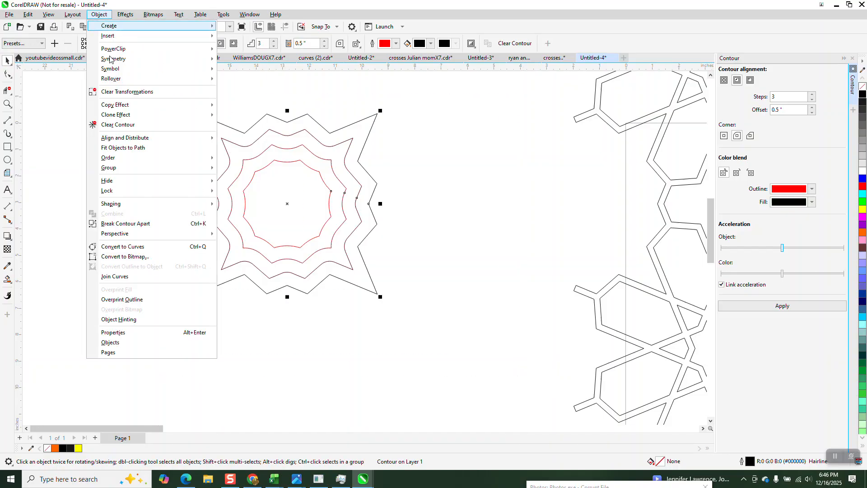
{"action": "left_click", "coordinate": [146, 226]}
{"action": "left_click_drag", "start_coordinate": [170, 93], "coordinate": [454, 334]}
{"action": "left_click", "coordinate": [100, 15]}
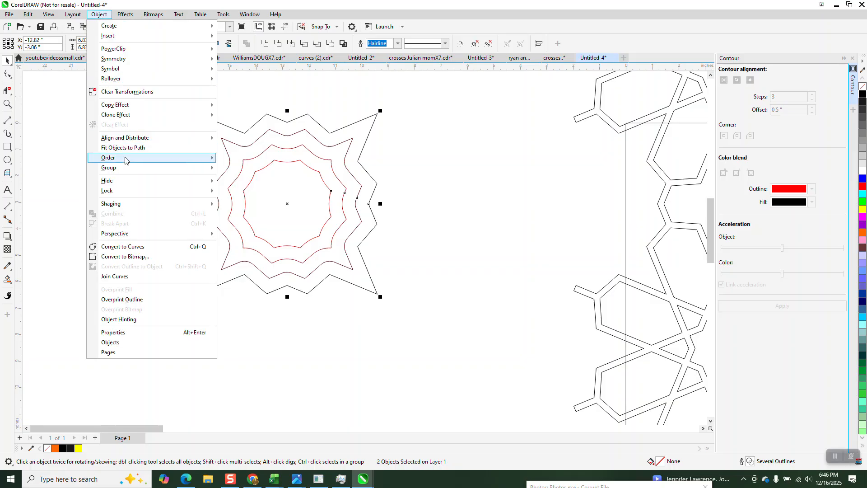
{"action": "mouse_move", "coordinate": [136, 167]}
{"action": "left_click", "coordinate": [243, 178]}
{"action": "left_click", "coordinate": [210, 128]}
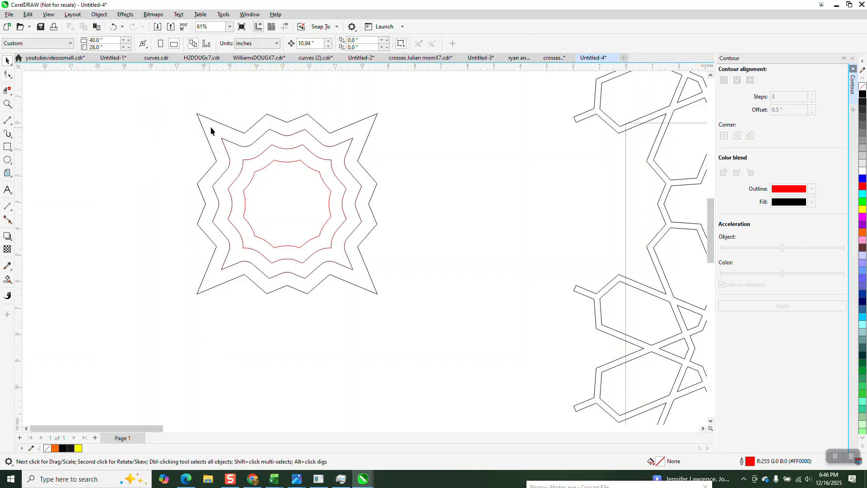
Delete the outermost original curve and the middle of the three contour rings.
{"action": "left_click", "coordinate": [230, 129]}
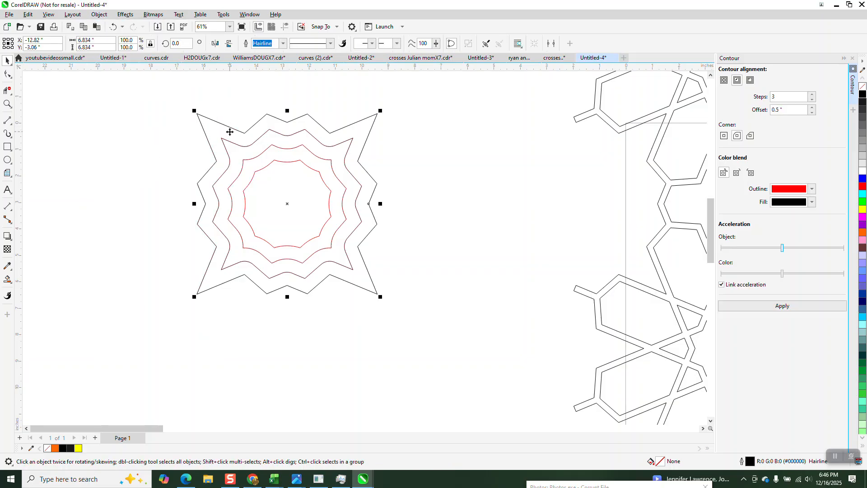
{"action": "key", "text": "Delete"}
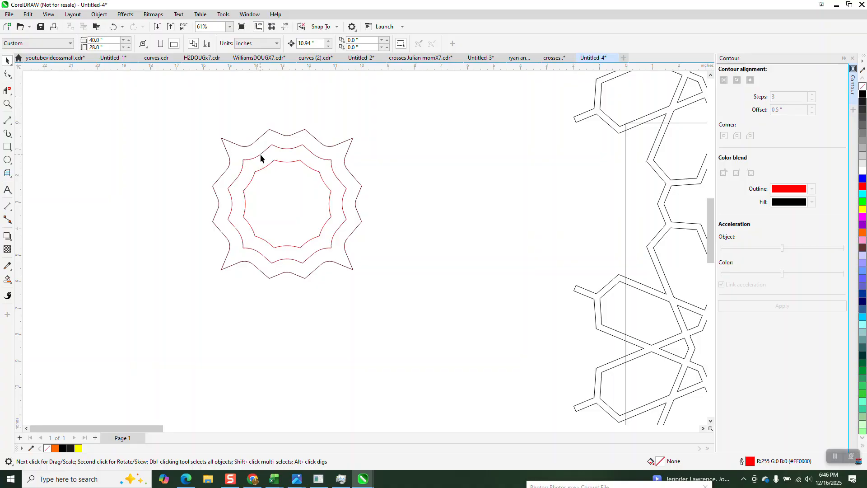
{"action": "left_click", "coordinate": [260, 154]}
{"action": "key", "text": "Delete"}
Give both remaining rings a 16 pt outline, convert the outlines to objects, and style them with no fill and a black hairline outline.
{"action": "left_click_drag", "start_coordinate": [339, 256], "coordinate": [408, 296]}
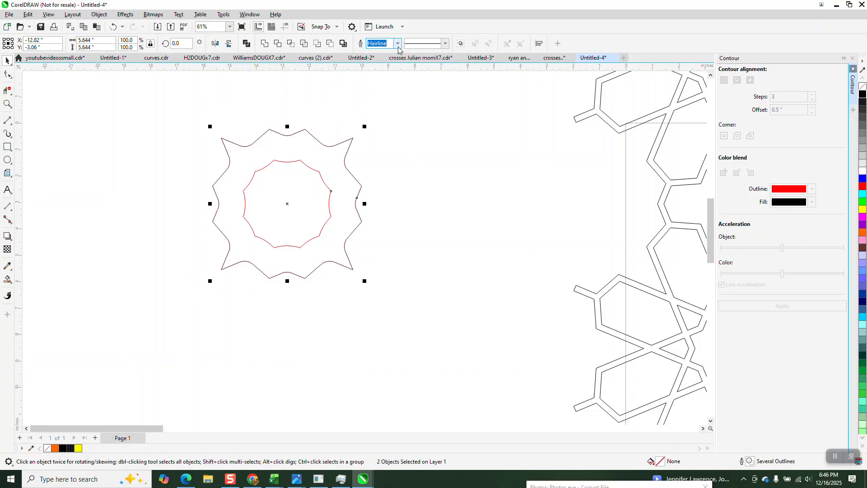
{"action": "left_click", "coordinate": [398, 43]}
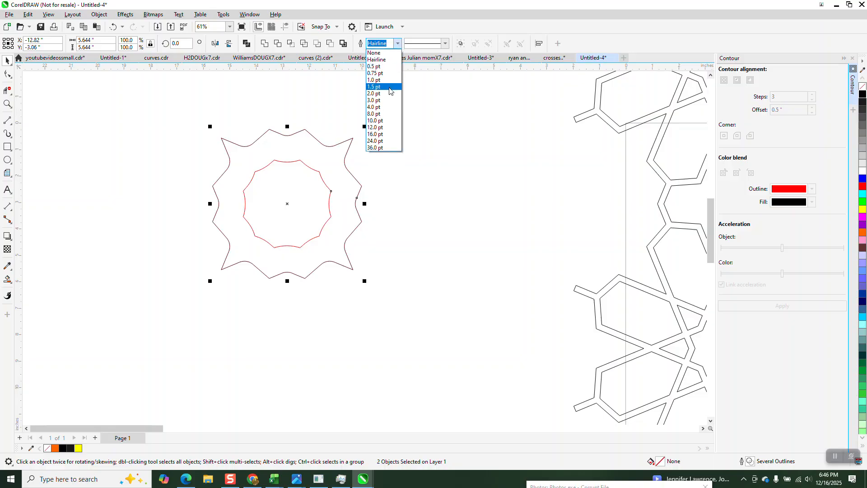
{"action": "left_click", "coordinate": [378, 135]}
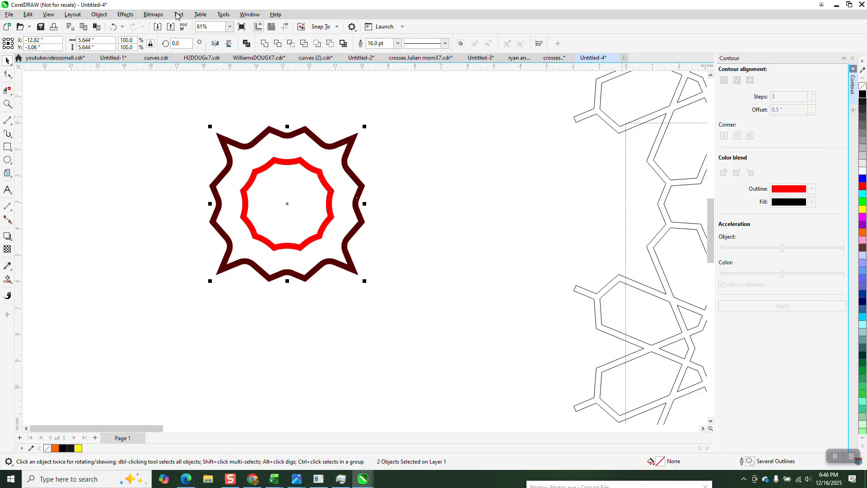
{"action": "left_click", "coordinate": [99, 15]}
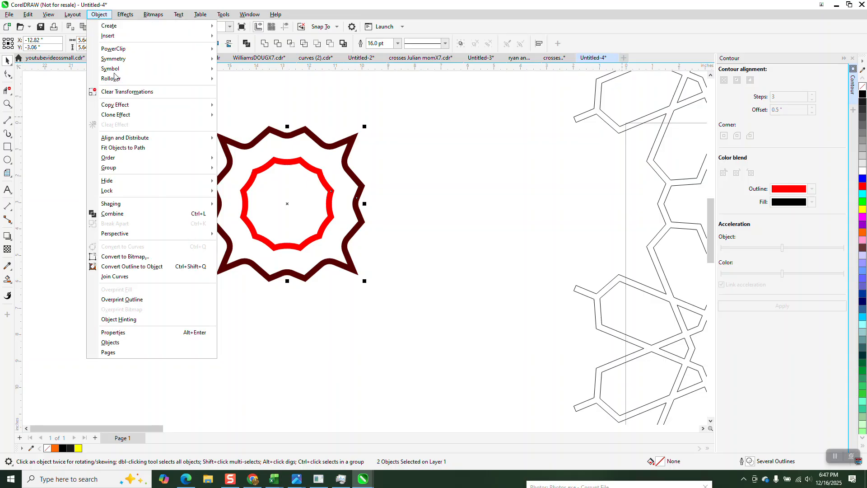
{"action": "left_click", "coordinate": [155, 266]}
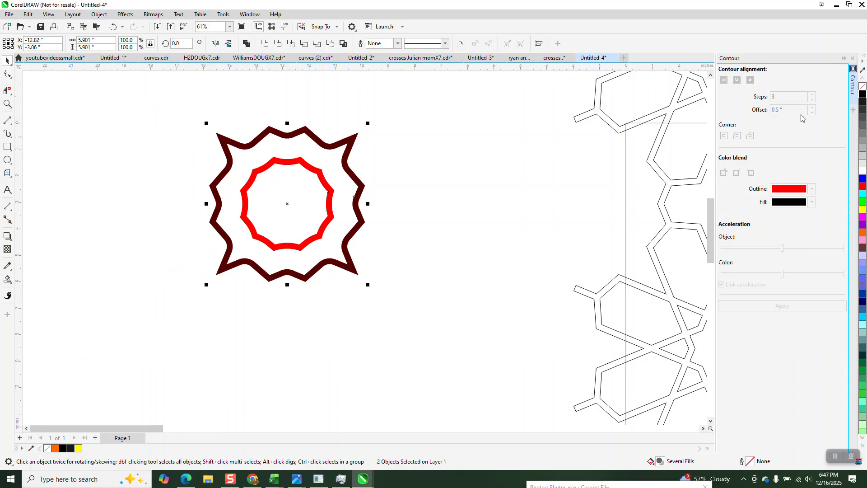
{"action": "left_click", "coordinate": [862, 86]}
{"action": "right_click", "coordinate": [862, 94]}
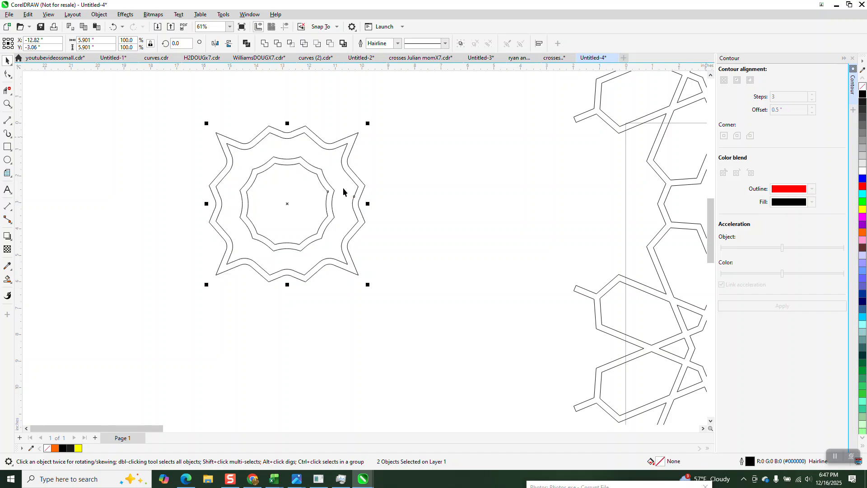
Group the two double-line rings and move the group two nudges right into the upper-left gap of the pattern.
{"action": "scroll", "coordinate": [134, 226], "scroll_direction": "down", "scroll_amount": 2}
{"action": "scroll", "coordinate": [134, 226], "scroll_direction": "down", "scroll_amount": 1}
{"action": "left_click_drag", "start_coordinate": [176, 228], "coordinate": [260, 278]}
{"action": "key", "text": "ctrl+g"}
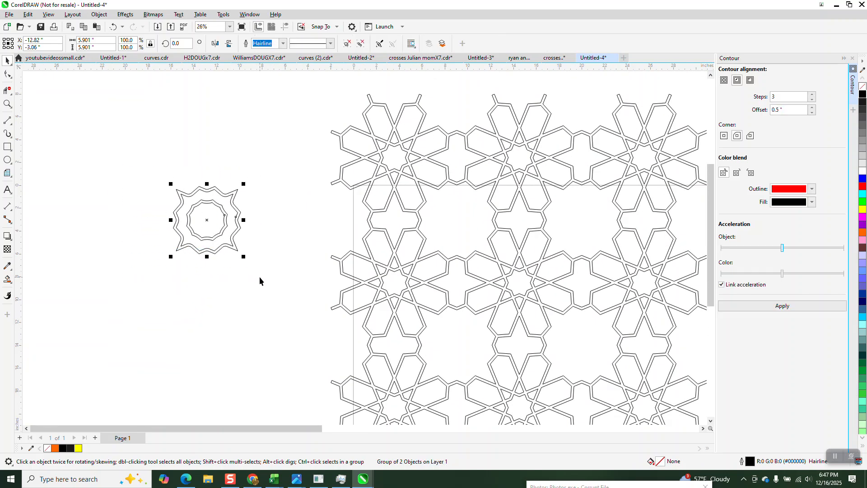
{"action": "key", "text": "Right"}
{"action": "key", "text": "Right"}
{"action": "scroll", "coordinate": [133, 228], "scroll_direction": "down", "scroll_amount": 1}
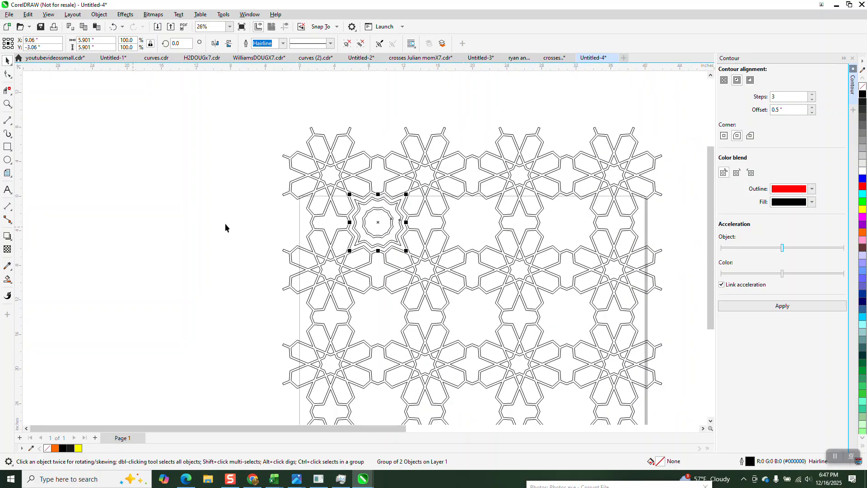
Duplicate the ring group twice to the right at 10.94-inch spacing to fill the top row of gaps.
{"action": "key", "text": "KP_Add"}
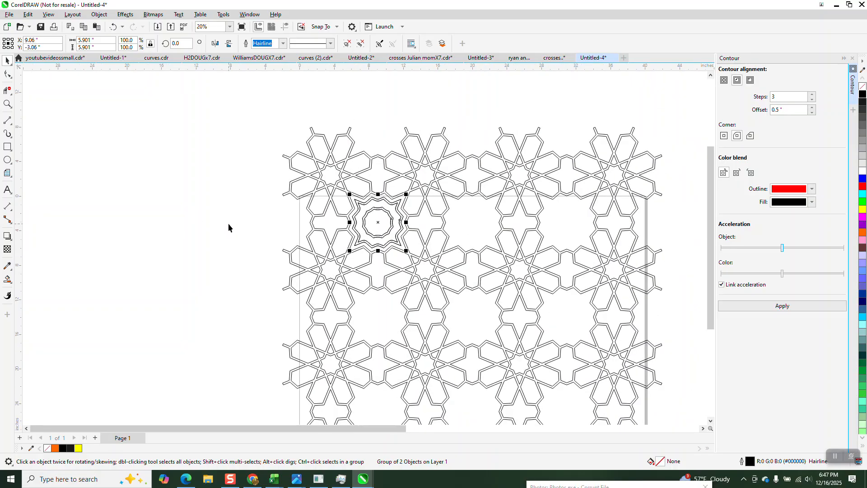
{"action": "key", "text": "Right"}
{"action": "key", "text": "KP_Add"}
{"action": "key", "text": "Right"}
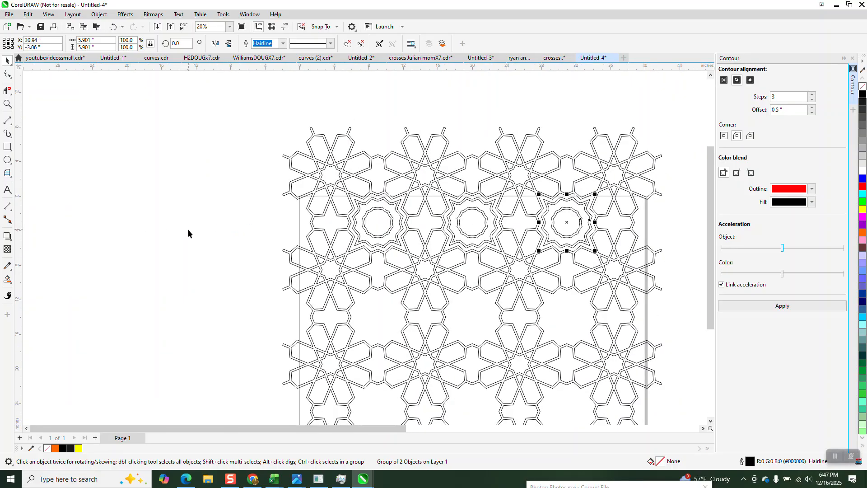
Select the row of three ring groups and duplicate it downward three times at 10.94-inch spacing.
{"action": "left_click_drag", "start_coordinate": [246, 197], "coordinate": [650, 260]}
{"action": "left_click_drag", "start_coordinate": [246, 176], "coordinate": [607, 258]}
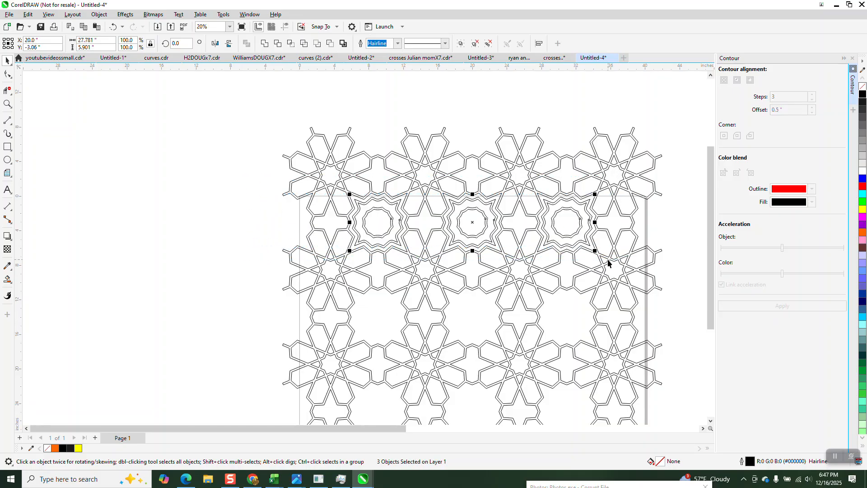
{"action": "key", "text": "KP_Add"}
{"action": "key", "text": "Down"}
{"action": "key", "text": "KP_Add"}
{"action": "key", "text": "Down"}
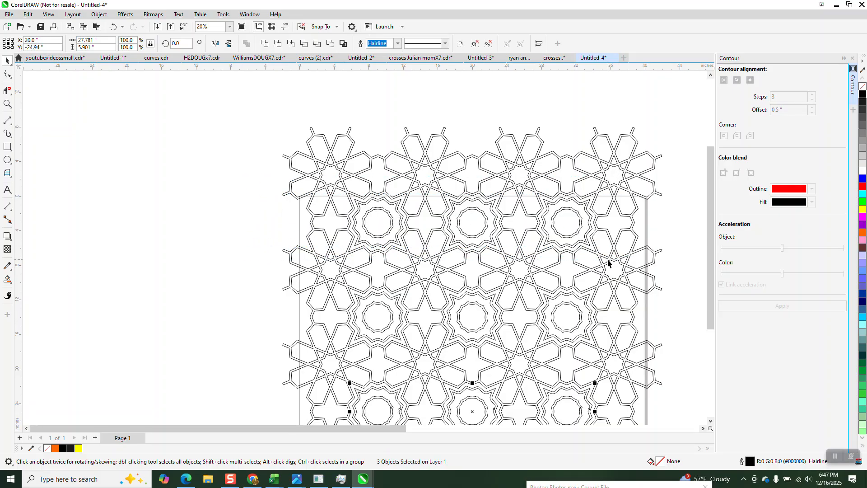
Smart-fill the leftmost star-shaped gap beside the top ring row, move it one nudge left and give it no fill and a black outline.
{"action": "scroll", "coordinate": [399, 233], "scroll_direction": "down", "scroll_amount": 1}
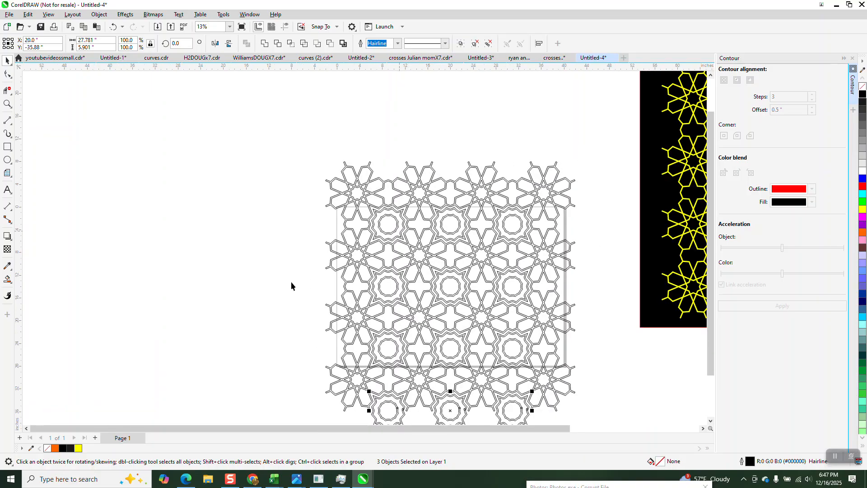
{"action": "scroll", "coordinate": [285, 253], "scroll_direction": "down", "scroll_amount": 1}
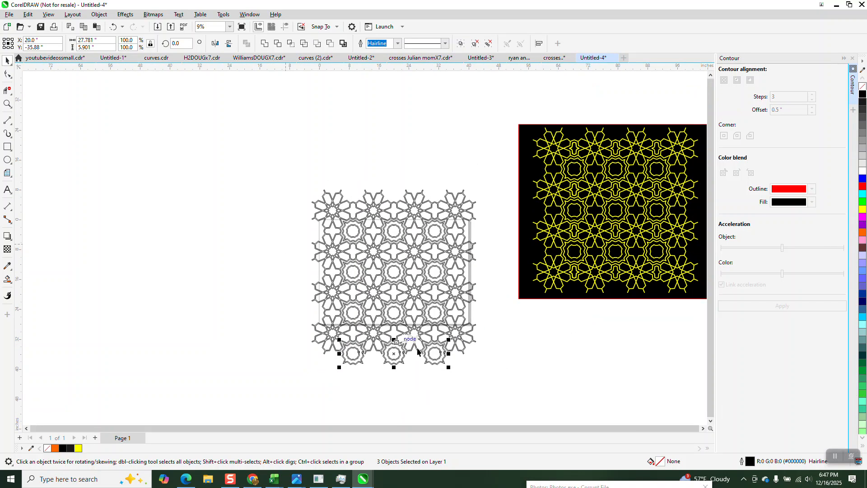
{"action": "left_click", "coordinate": [5, 105]}
{"action": "left_click_drag", "start_coordinate": [303, 183], "coordinate": [407, 261]}
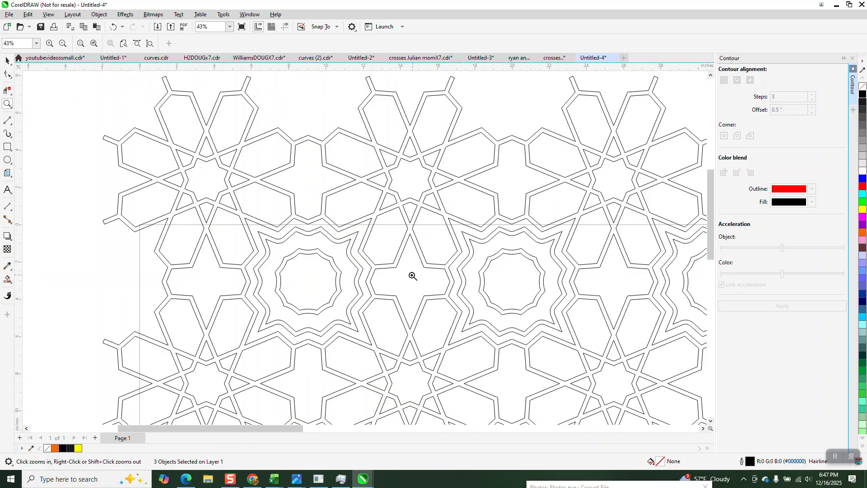
{"action": "left_click", "coordinate": [7, 279]}
{"action": "left_click", "coordinate": [410, 281]}
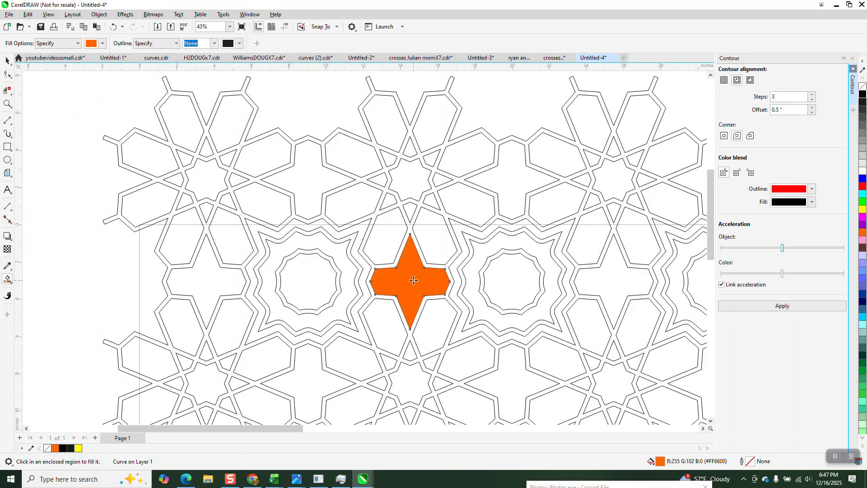
{"action": "key", "text": "ctrl+z"}
{"action": "left_click", "coordinate": [213, 276]}
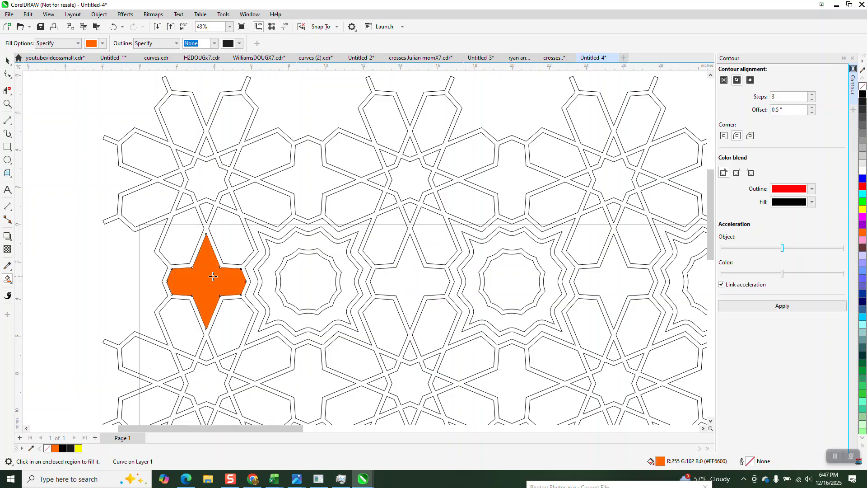
{"action": "scroll", "coordinate": [277, 275], "scroll_direction": "down", "scroll_amount": 2}
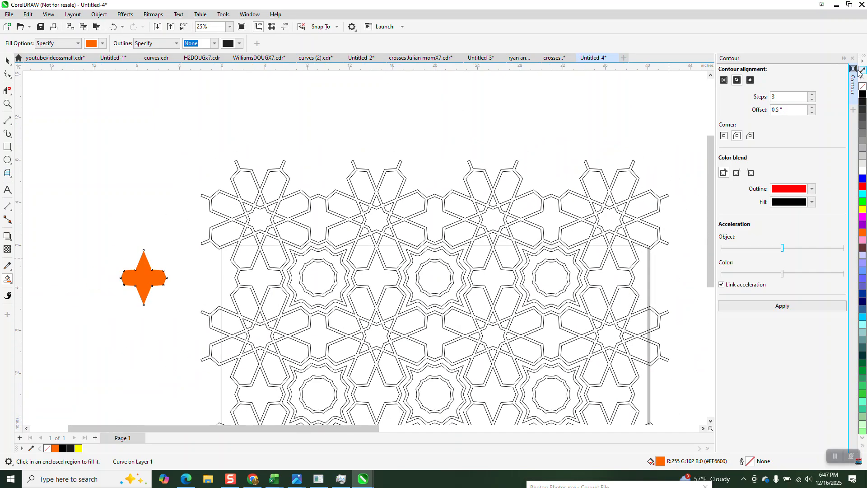
{"action": "left_click", "coordinate": [862, 86]}
{"action": "right_click", "coordinate": [862, 94]}
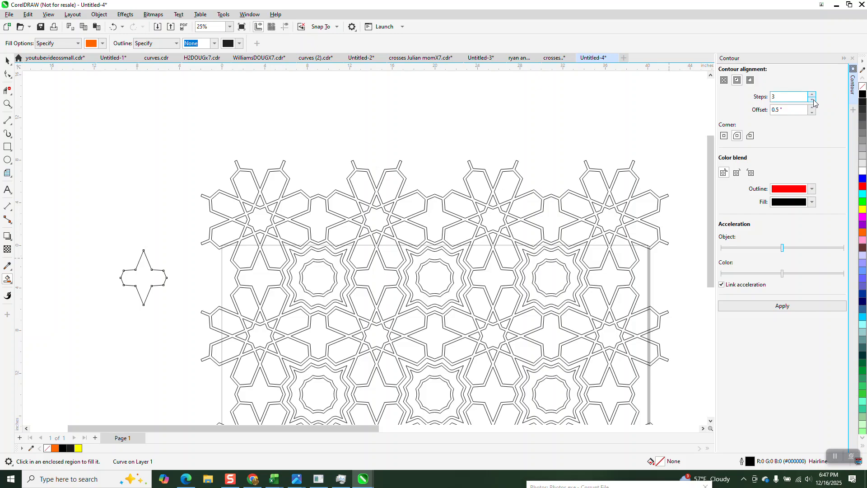
Apply a 1-step inside contour with a 0.5-inch offset to the star shape and break the contour apart.
{"action": "left_click", "coordinate": [769, 306]}
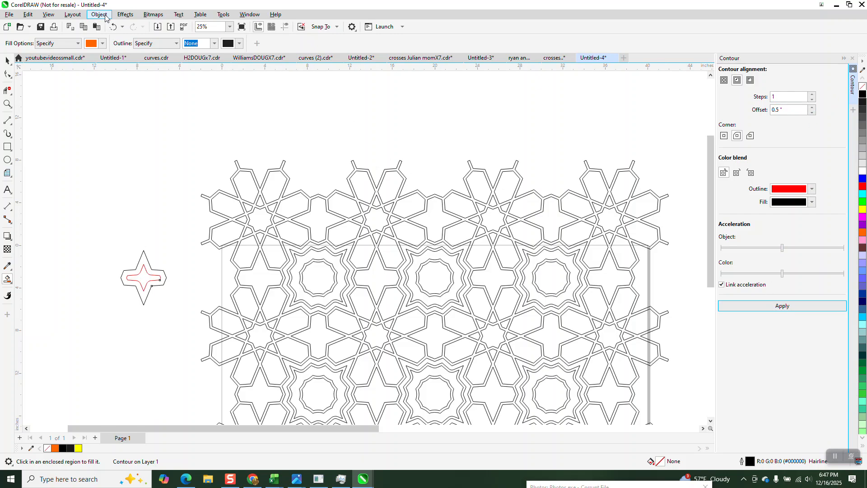
{"action": "left_click", "coordinate": [99, 15]}
{"action": "left_click", "coordinate": [136, 226]}
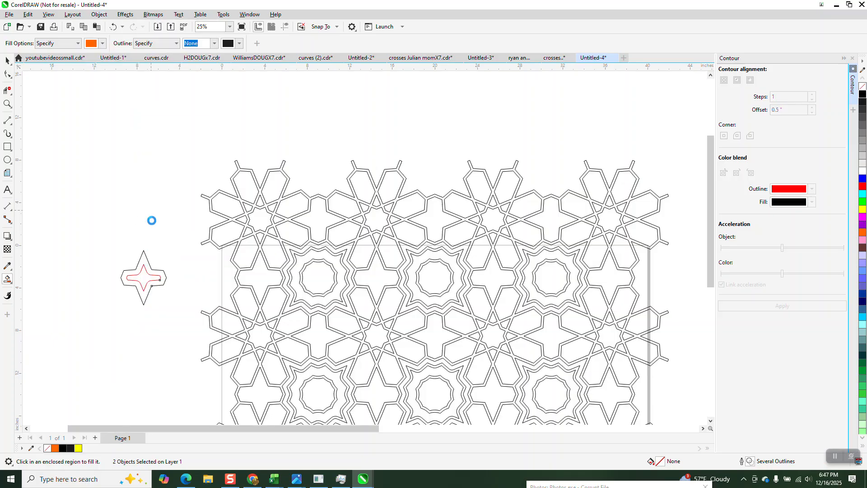
Undo the accidental orange fill and delete the outer star outline, keeping only the inner red contour.
{"action": "left_click", "coordinate": [29, 81]}
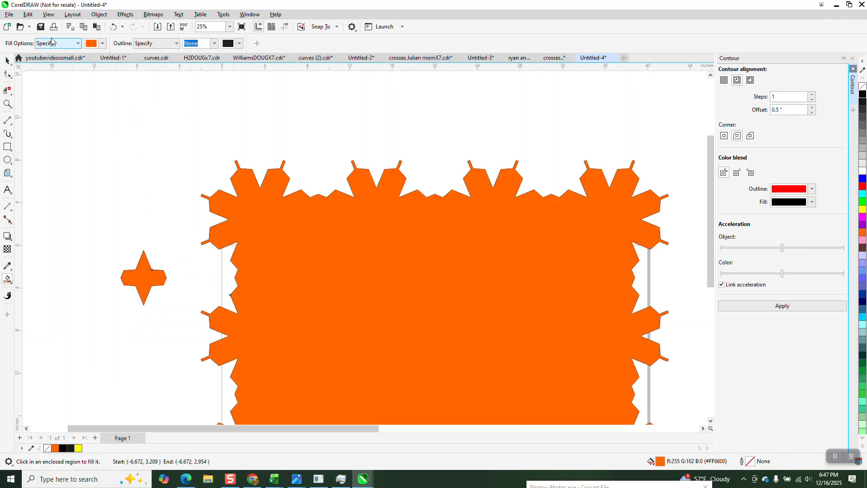
{"action": "left_click", "coordinate": [113, 27]}
{"action": "left_click", "coordinate": [7, 60]}
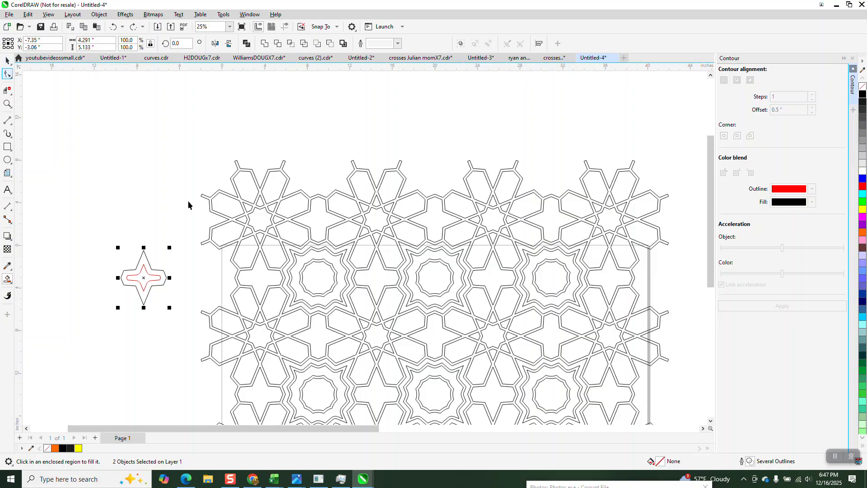
{"action": "left_click", "coordinate": [158, 266]}
{"action": "left_click", "coordinate": [158, 273]}
{"action": "key", "text": "Delete"}
Set the red inner star's outline to 16 pt and convert the outline to an object.
{"action": "left_click", "coordinate": [157, 276]}
{"action": "left_click", "coordinate": [283, 44]}
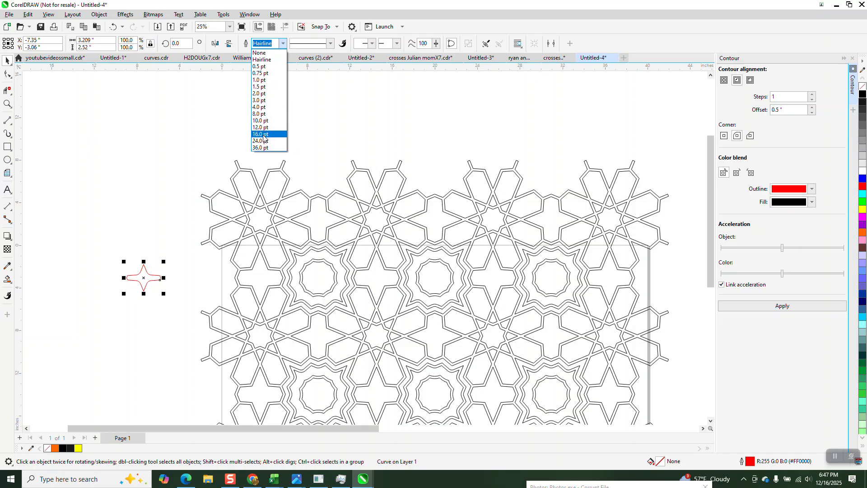
{"action": "left_click", "coordinate": [264, 134]}
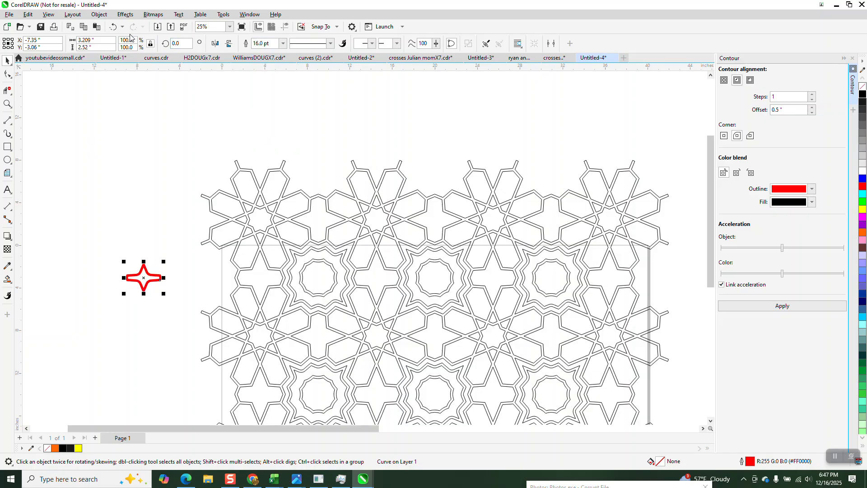
{"action": "left_click", "coordinate": [98, 14]}
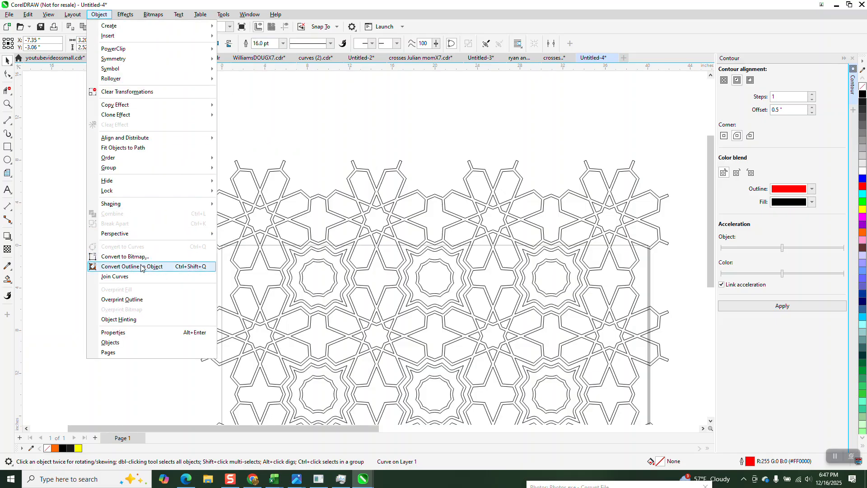
{"action": "left_click", "coordinate": [141, 266]}
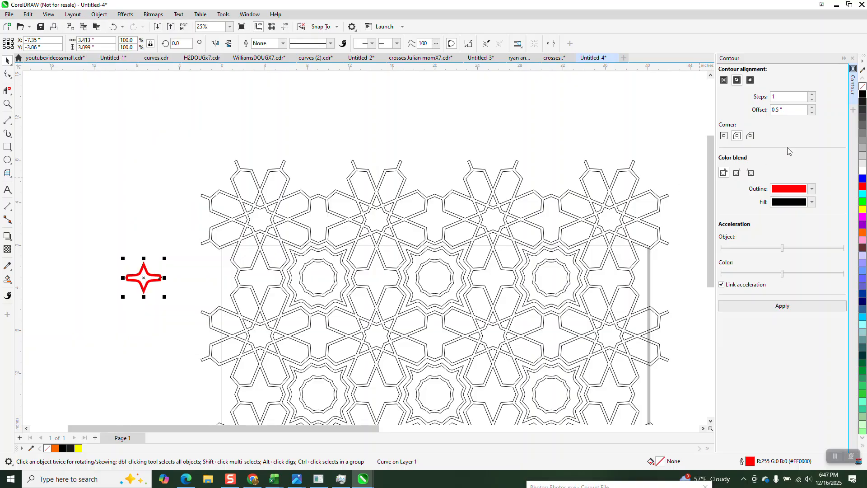
Give the converted star no fill and a black outline, and move it one 10.94-inch nudge right into the pattern's leftmost gap.
{"action": "left_click", "coordinate": [861, 87]}
{"action": "right_click", "coordinate": [862, 94]}
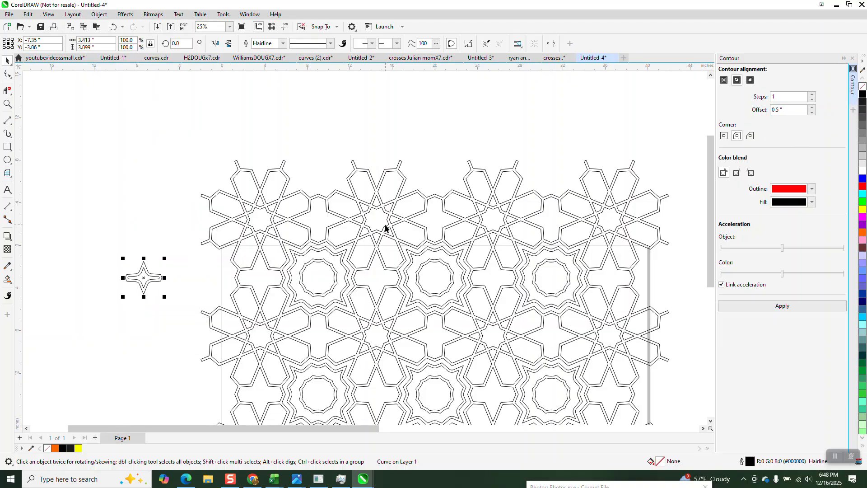
{"action": "key", "text": "Right"}
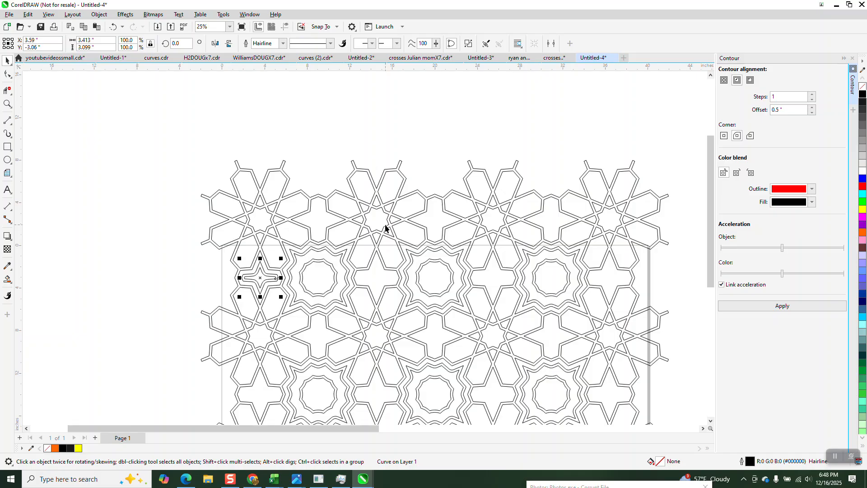
Duplicate the double-line star three times to the right at 10.94-inch spacing to fill the row's remaining star gaps.
{"action": "key", "text": "Right"}
{"action": "key", "text": "Right"}
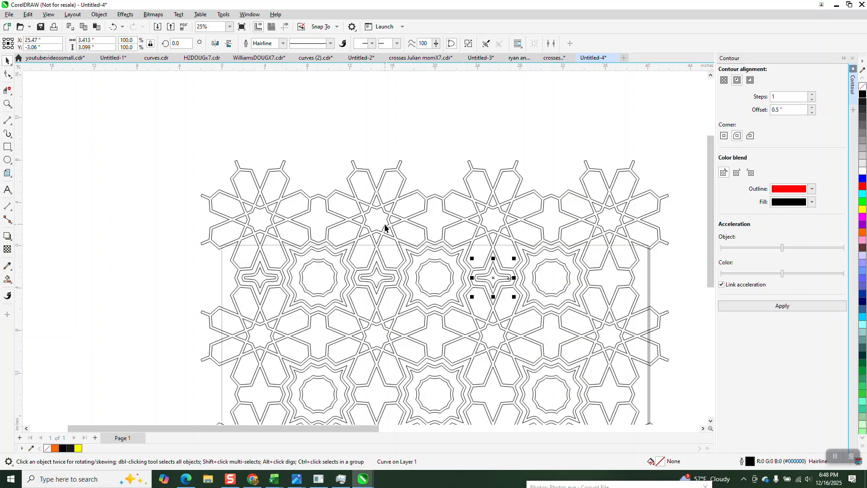
{"action": "key", "text": "Right"}
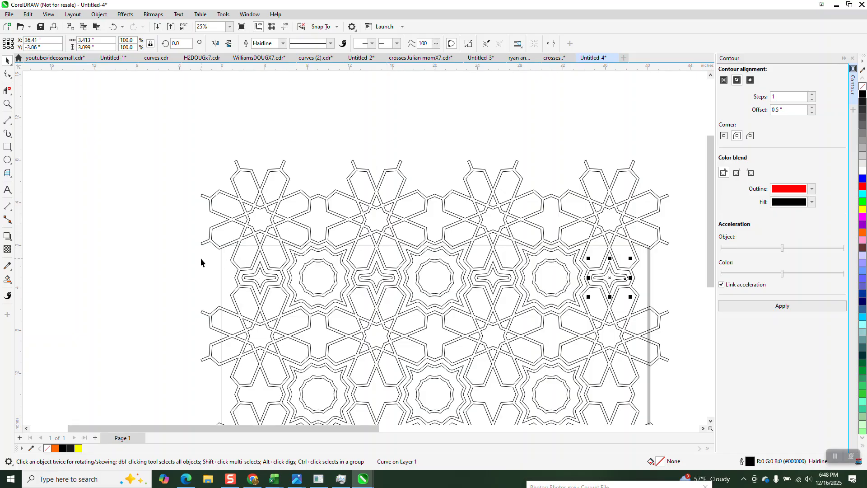
Select the row of four double-line stars, duplicate it downward three times at 10.94-inch spacing, and deselect.
{"action": "left_click_drag", "start_coordinate": [204, 253], "coordinate": [650, 301]}
{"action": "key", "text": "KP_Add"}
{"action": "key", "text": "Down"}
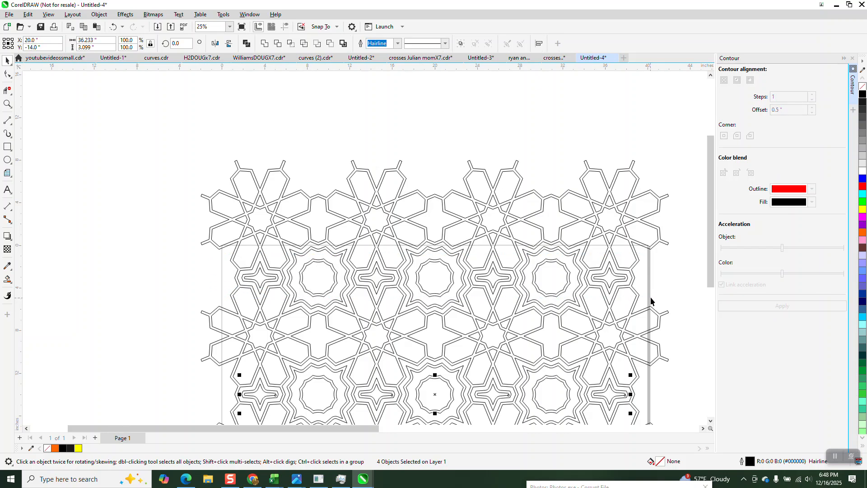
{"action": "scroll", "coordinate": [483, 158], "scroll_direction": "down", "scroll_amount": 1}
{"action": "key", "text": "KP_Add"}
{"action": "key", "text": "Down"}
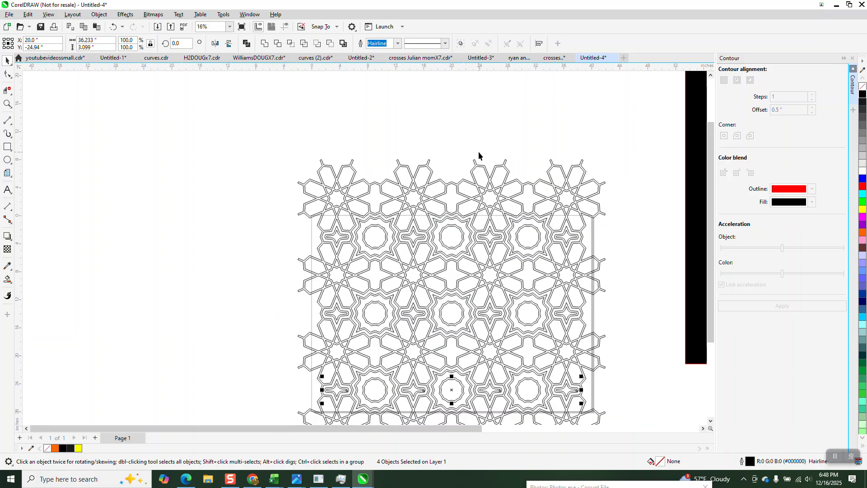
{"action": "key", "text": "KP_Add"}
{"action": "key", "text": "Down"}
{"action": "scroll", "coordinate": [478, 151], "scroll_direction": "down", "scroll_amount": 1}
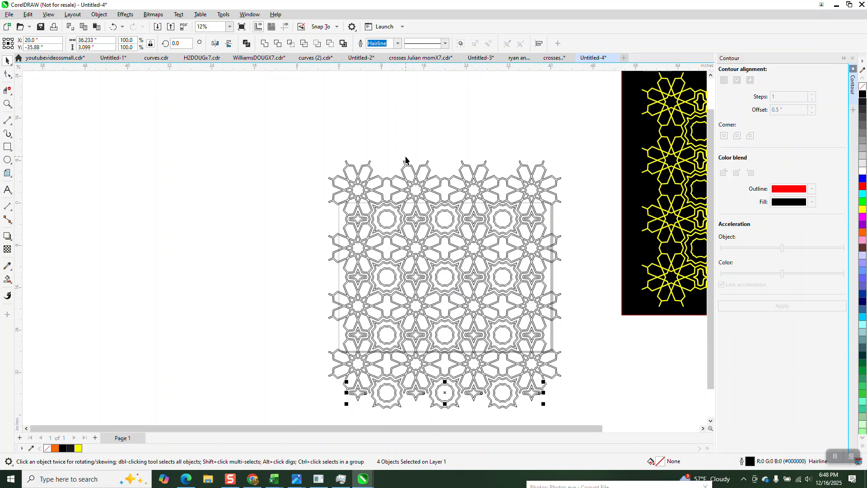
{"action": "left_click", "coordinate": [256, 207]}
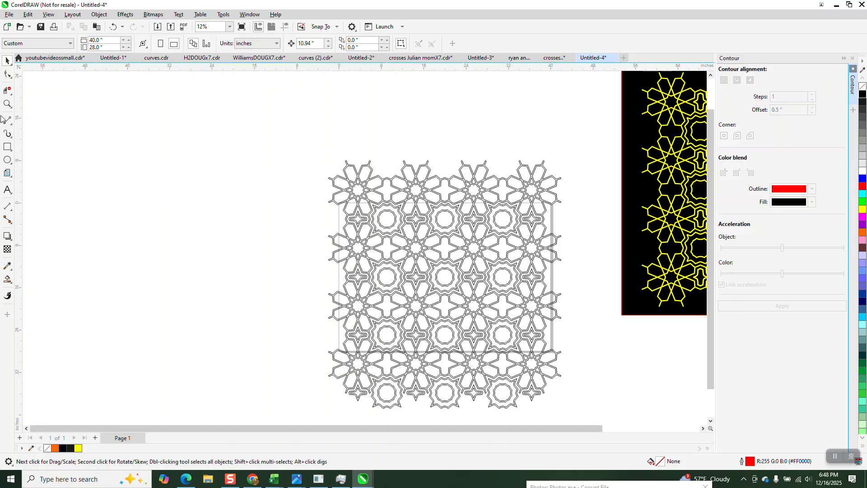
Smart-fill the upright star gap between the first two top-row rosettes, move it two nudges left and remove its fill.
{"action": "key", "text": "z"}
{"action": "left_click_drag", "start_coordinate": [319, 168], "coordinate": [570, 351]}
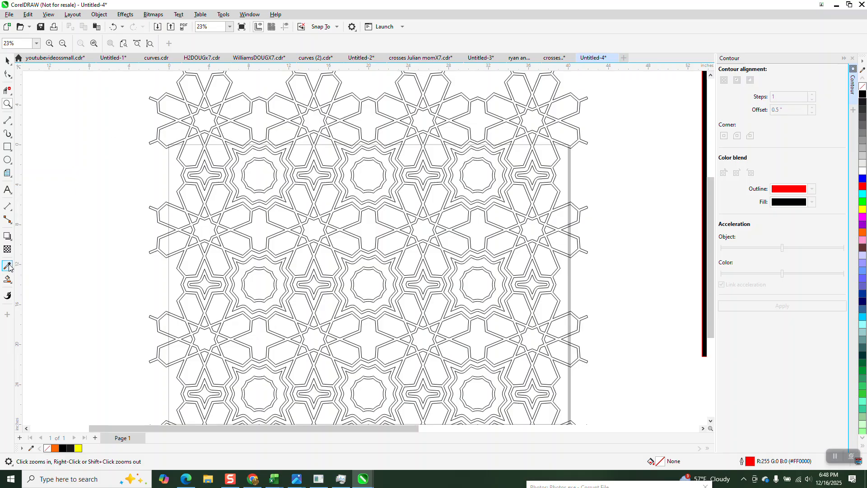
{"action": "left_click", "coordinate": [8, 279]}
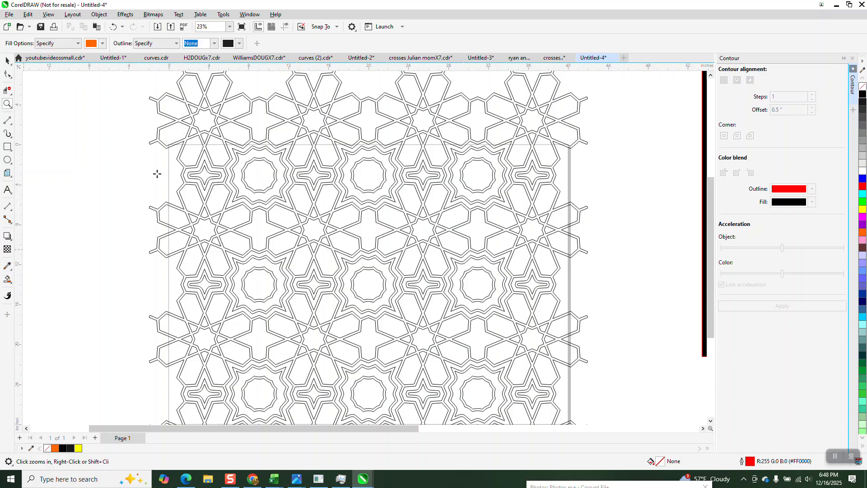
{"action": "left_click", "coordinate": [268, 120]}
{"action": "key", "text": "Left"}
{"action": "key", "text": "Left"}
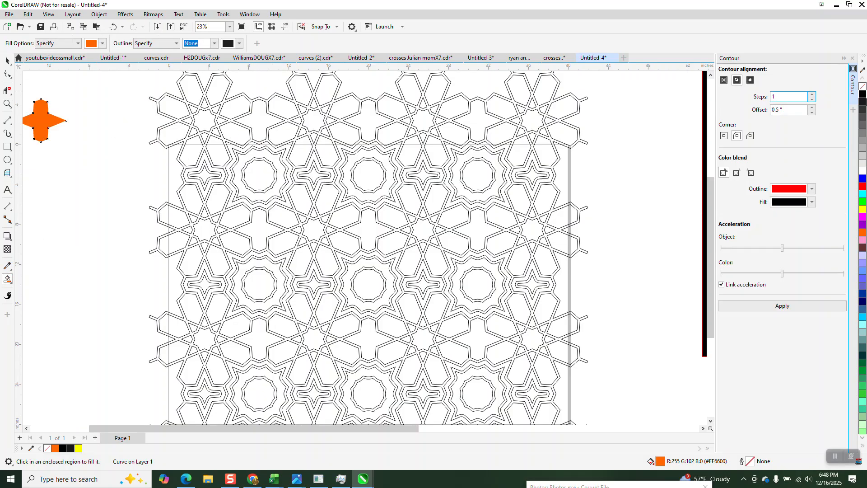
{"action": "left_click", "coordinate": [862, 88]}
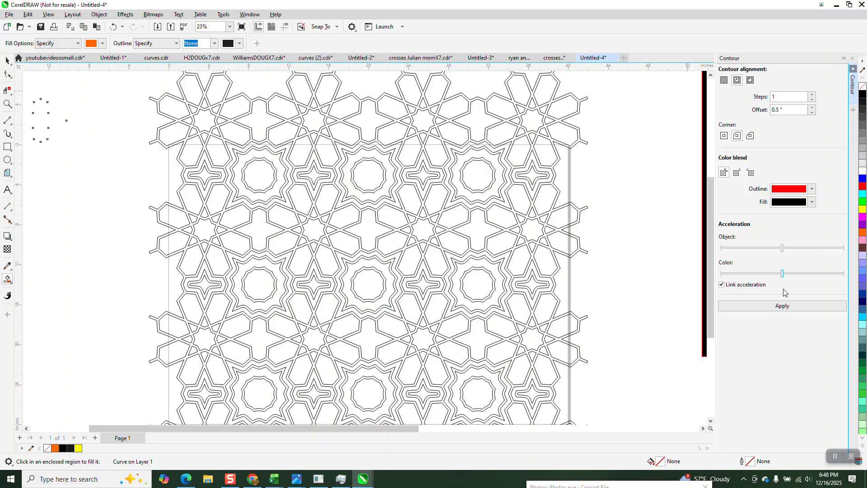
Apply a 1-step inside contour with a 0.5-inch offset to the upright star, outline the star in black and break the contour apart.
{"action": "left_click", "coordinate": [735, 308]}
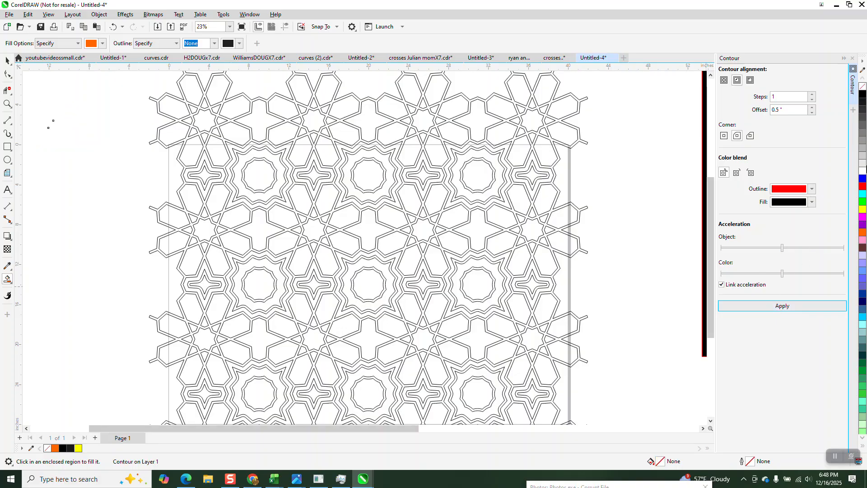
{"action": "right_click", "coordinate": [863, 95]}
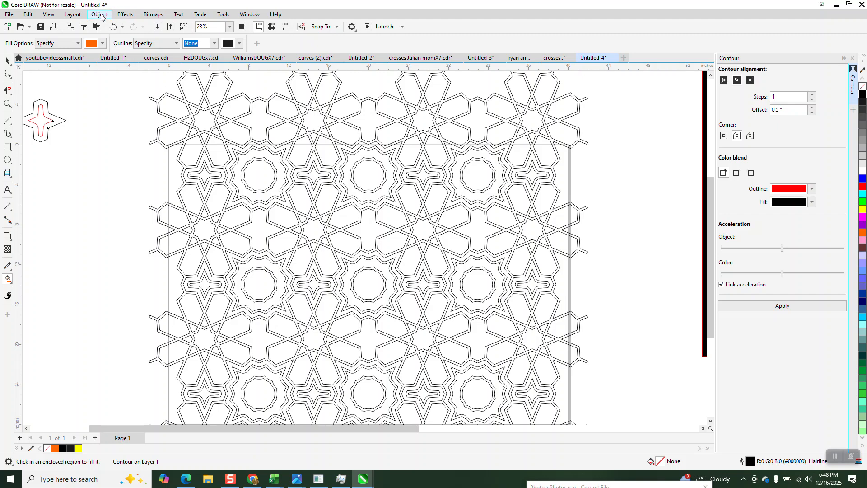
{"action": "left_click", "coordinate": [99, 14]}
{"action": "left_click", "coordinate": [131, 222]}
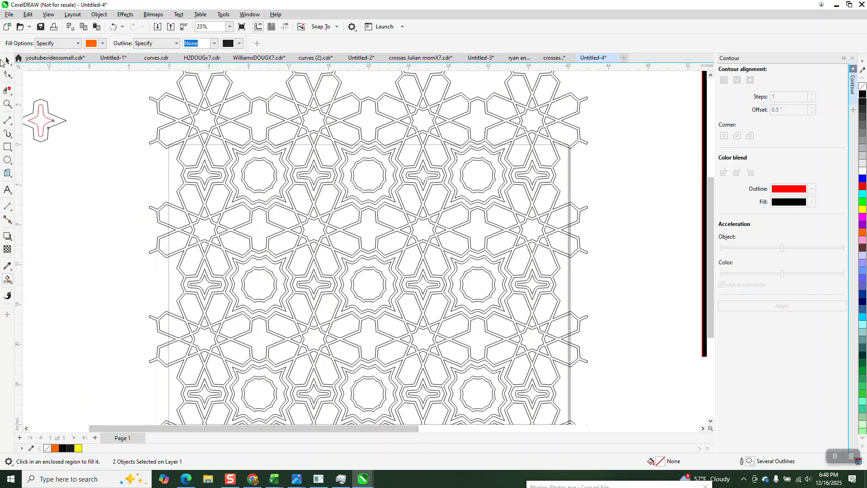
Delete the outer black outline of the upright star, keeping the inner red contour.
{"action": "left_click", "coordinate": [8, 60]}
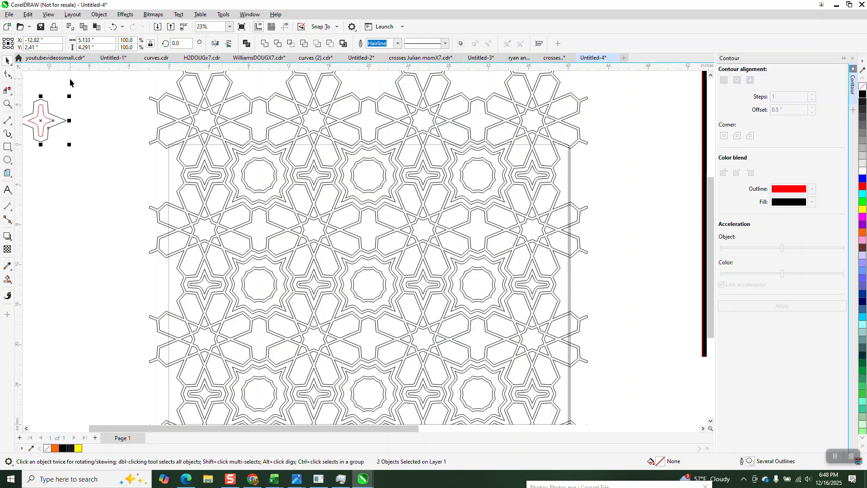
{"action": "left_click", "coordinate": [63, 116]}
{"action": "left_click", "coordinate": [65, 120]}
{"action": "key", "text": "Delete"}
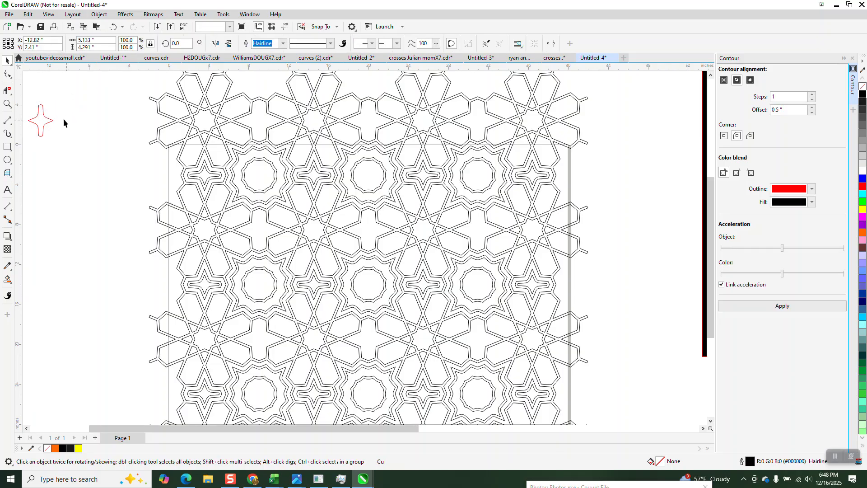
Set the upright red star's outline to 16 pt and convert the outline to an object.
{"action": "left_click", "coordinate": [53, 120]}
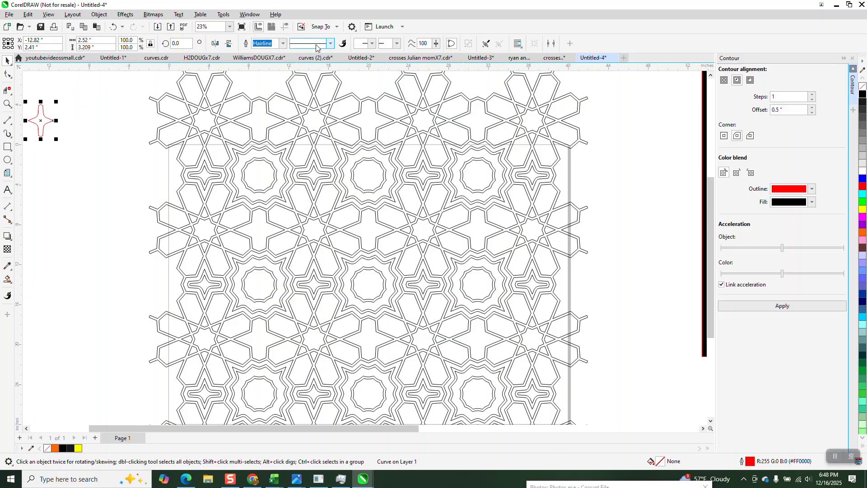
{"action": "left_click", "coordinate": [282, 43]}
{"action": "left_click", "coordinate": [259, 137]}
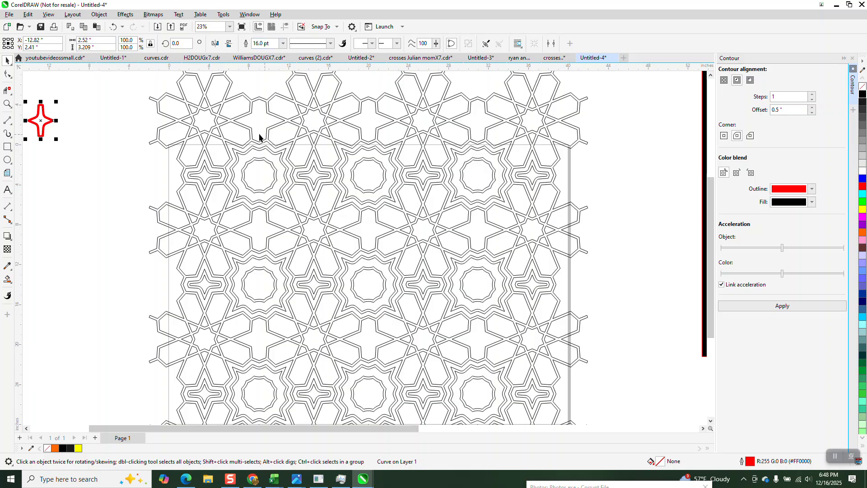
{"action": "left_click", "coordinate": [99, 15]}
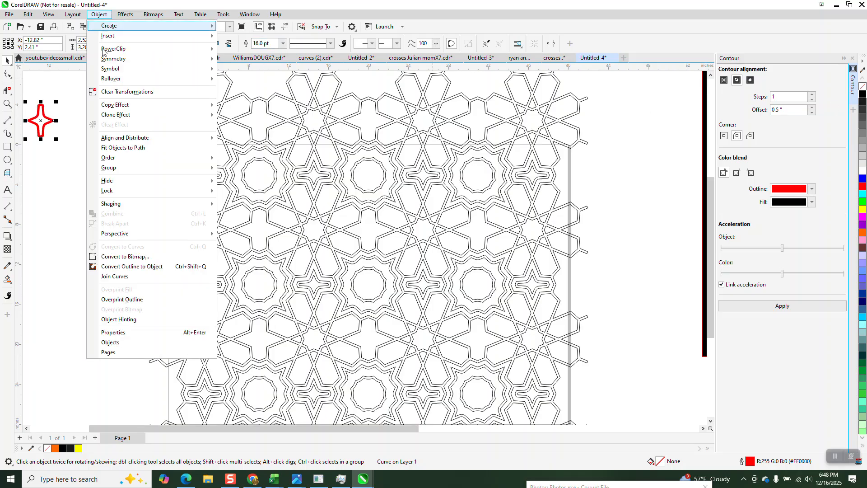
{"action": "left_click", "coordinate": [141, 267]}
Give the converted upright star a black outline and no fill, and move it two nudges right into its original gap.
{"action": "right_click", "coordinate": [862, 89]}
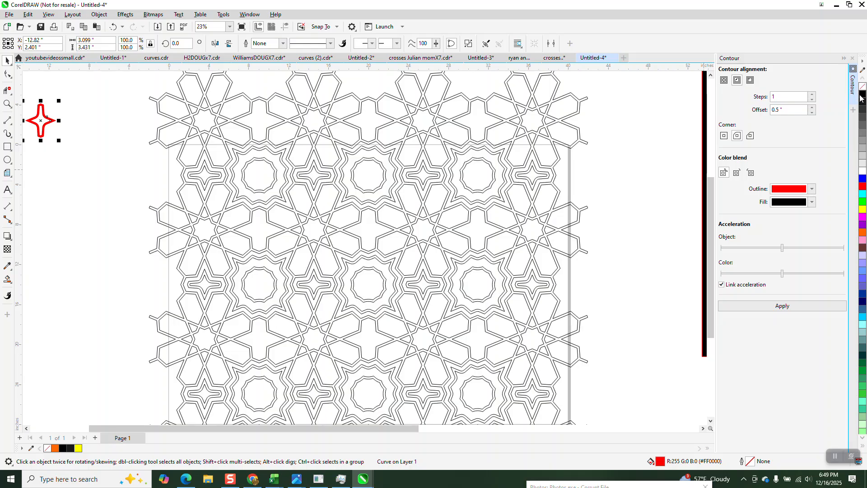
{"action": "left_click", "coordinate": [863, 86]}
{"action": "key", "text": "Right"}
{"action": "key", "text": "Right"}
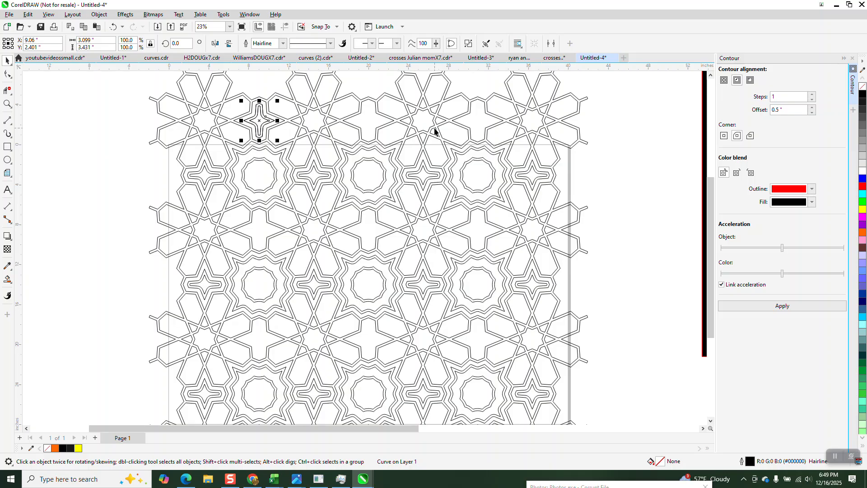
Duplicate the upright star twice to the right and the resulting row of three downward three times, all at 10.94-inch spacing.
{"action": "key", "text": "Right"}
{"action": "key", "text": "Right"}
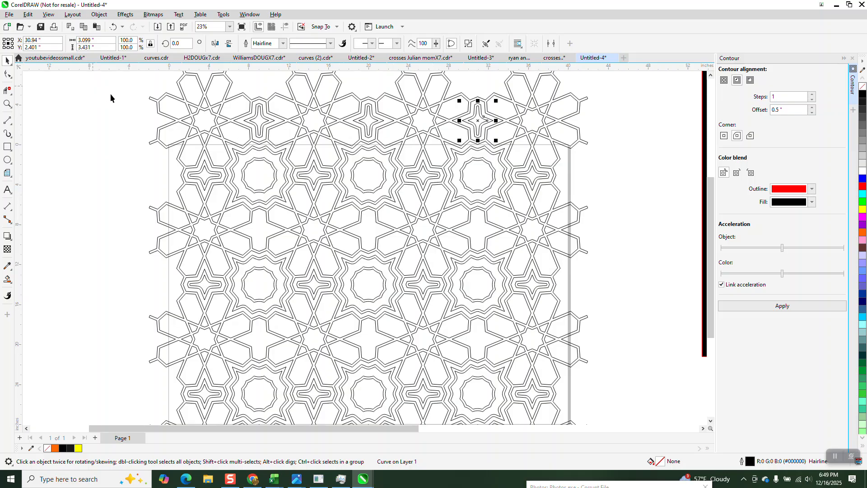
{"action": "left_click_drag", "start_coordinate": [122, 91], "coordinate": [574, 148]}
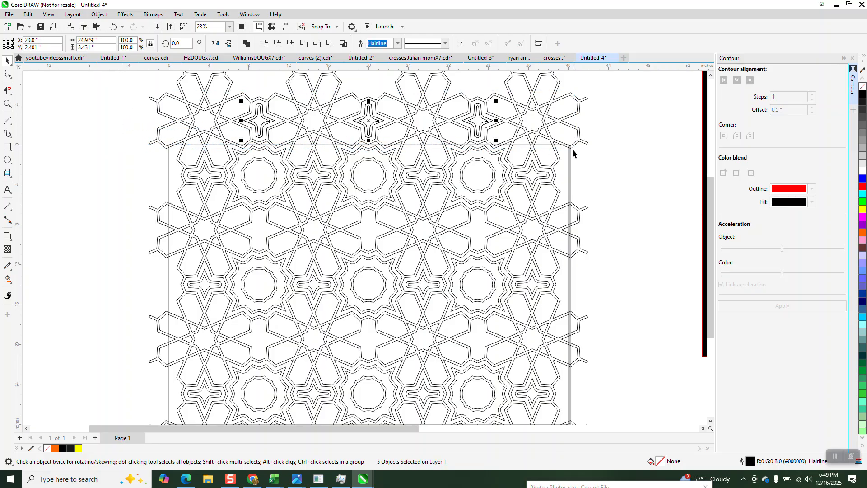
{"action": "key", "text": "Down"}
{"action": "key", "text": "Down"}
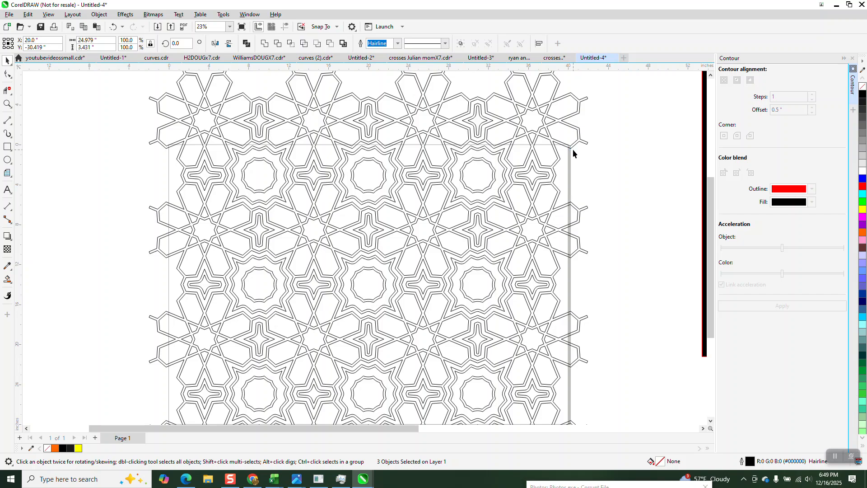
{"action": "scroll", "coordinate": [451, 193], "scroll_direction": "down", "scroll_amount": 2}
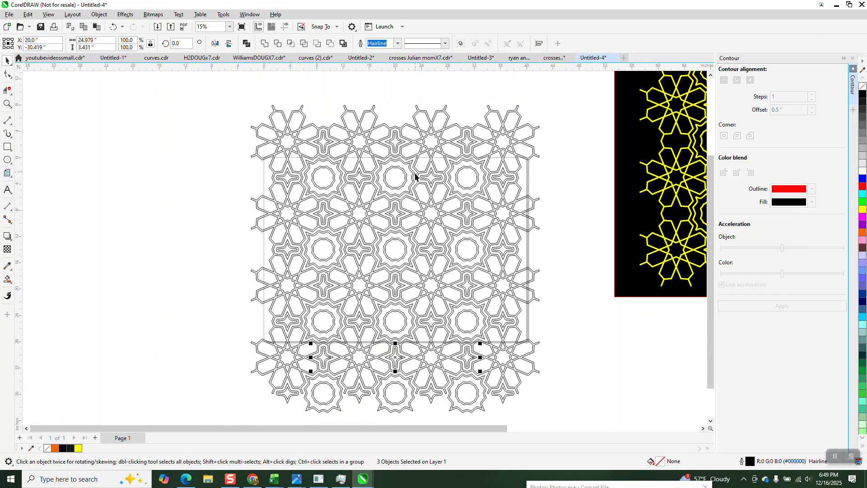
{"action": "left_click", "coordinate": [6, 104]}
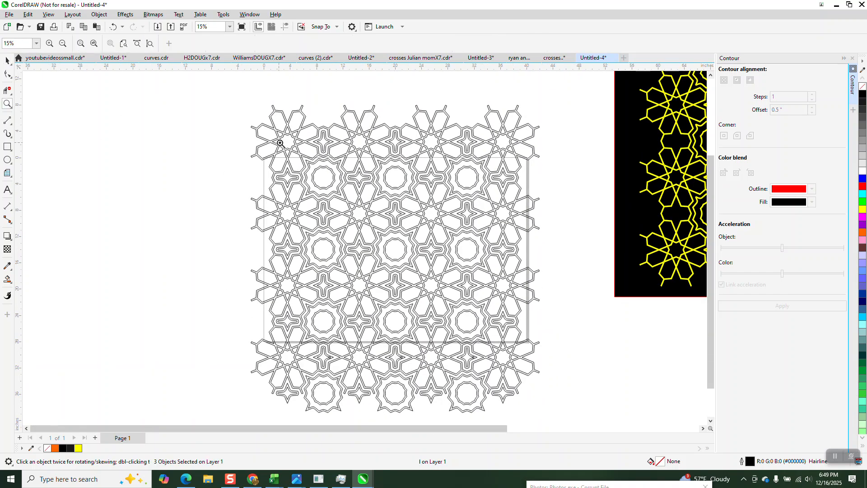
{"action": "left_click_drag", "start_coordinate": [311, 119], "coordinate": [467, 204]}
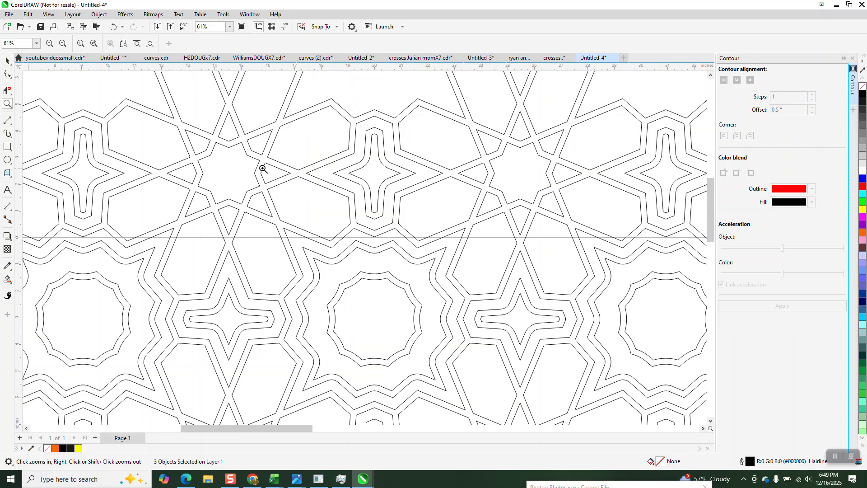
{"action": "scroll", "coordinate": [240, 180], "scroll_direction": "down", "scroll_amount": 3}
{"action": "scroll", "coordinate": [276, 215], "scroll_direction": "down", "scroll_amount": 3}
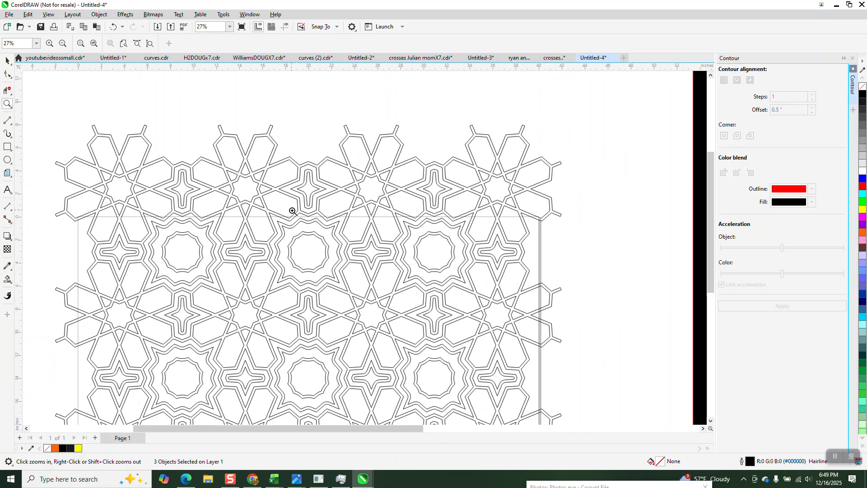
Weld all the rosettes, rings and stars into one curve and center it on the page.
{"action": "scroll", "coordinate": [290, 201], "scroll_direction": "down", "scroll_amount": 2}
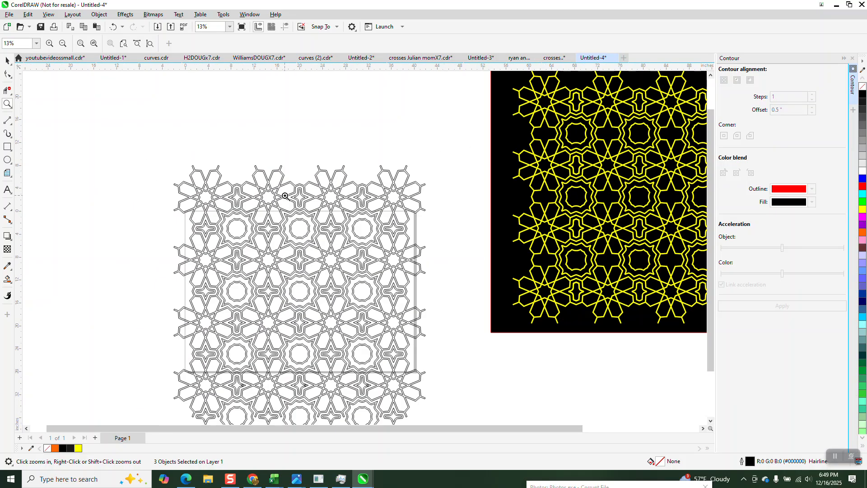
{"action": "left_click", "coordinate": [7, 61]}
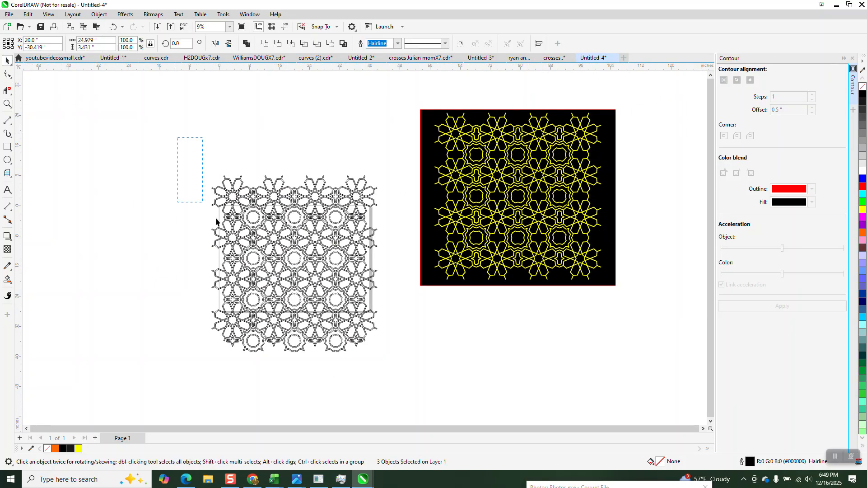
{"action": "left_click", "coordinate": [262, 43]}
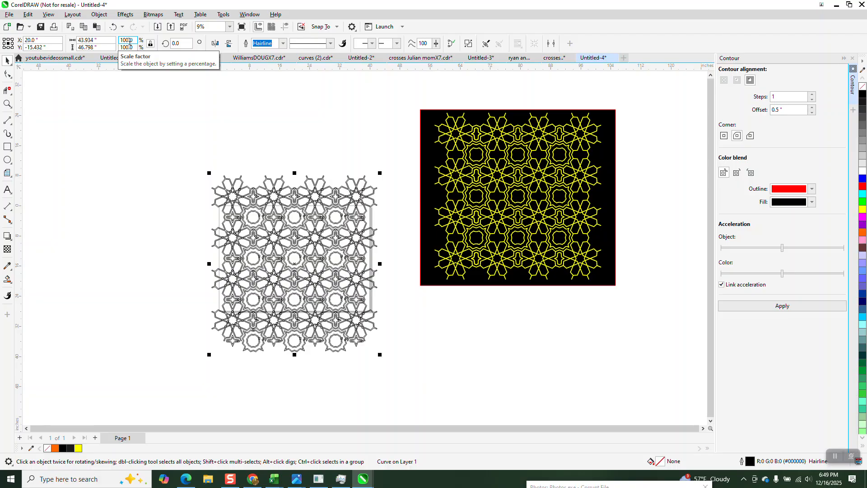
{"action": "key", "text": "p"}
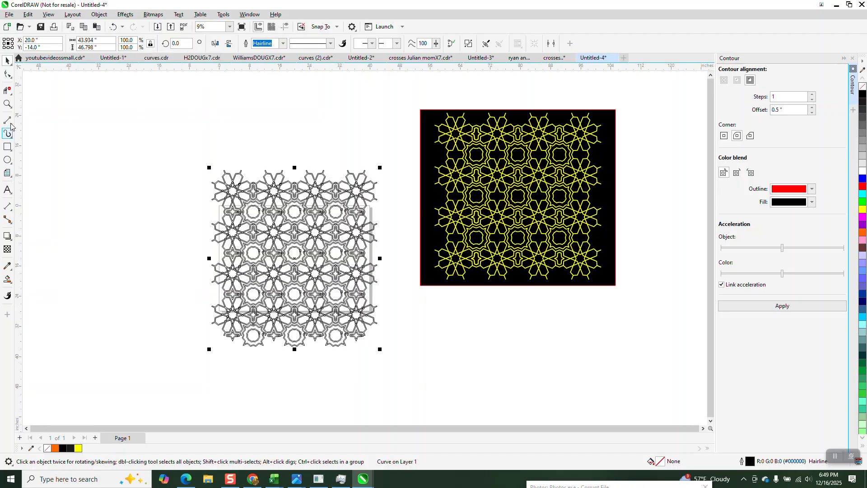
Smart Fill the centers of the upper-left and lower-right rosettes with orange to mark opposite tile corners.
{"action": "left_click", "coordinate": [7, 103]}
{"action": "left_click", "coordinate": [313, 296]}
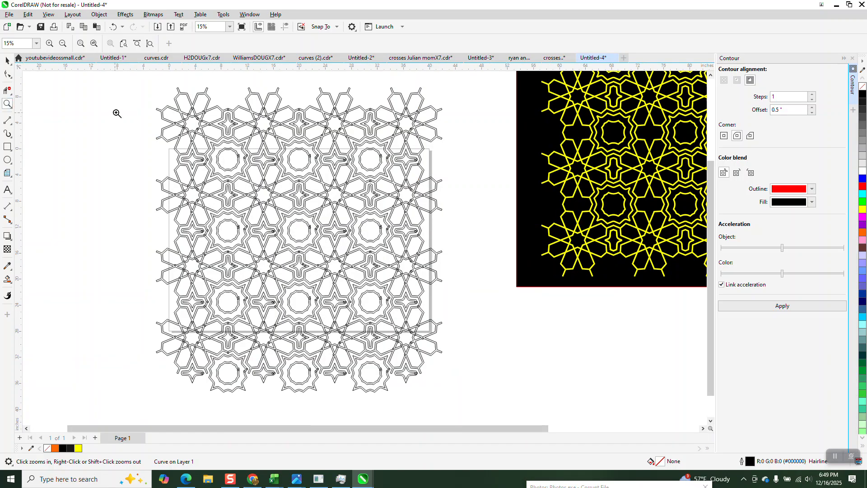
{"action": "left_click", "coordinate": [12, 152]}
{"action": "left_click", "coordinate": [68, 145]}
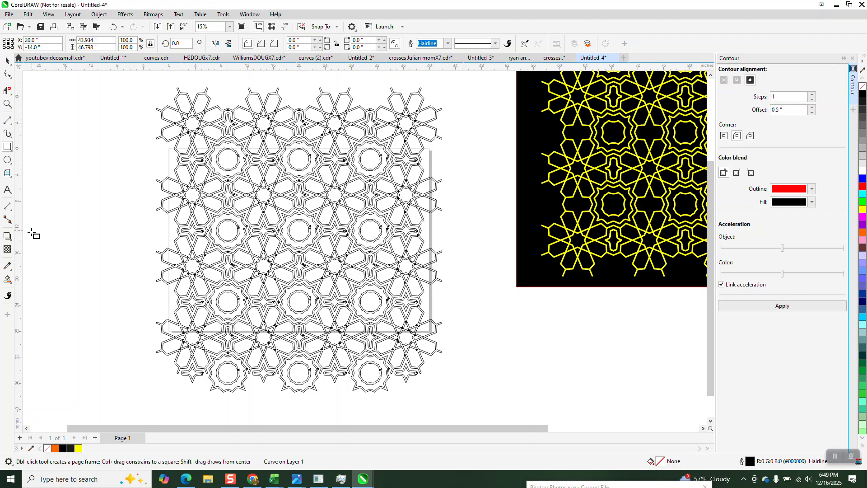
{"action": "left_click", "coordinate": [7, 279]}
{"action": "left_click", "coordinate": [192, 122]}
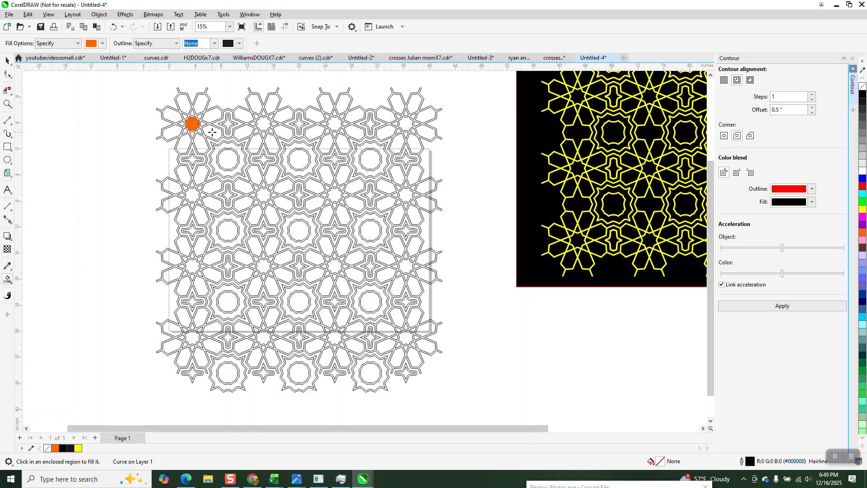
{"action": "left_click", "coordinate": [406, 338]}
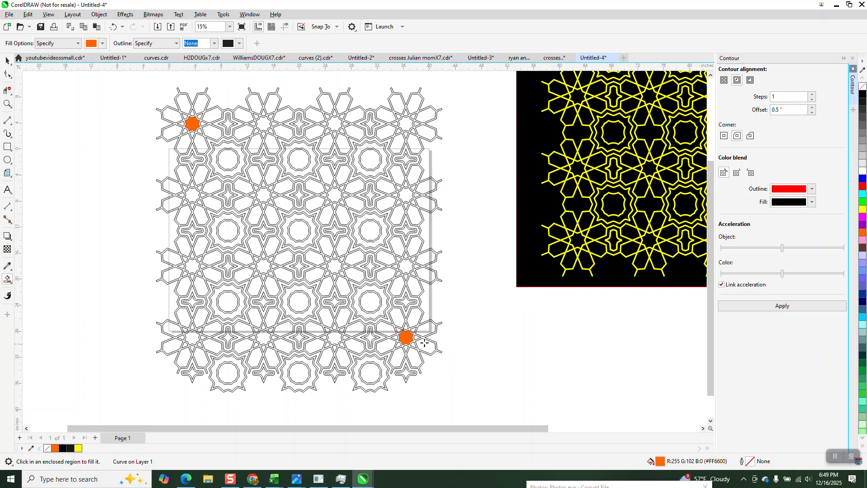
Draw a 32.82-inch square between the centers of the two orange shapes, and delete both orange shapes.
{"action": "left_click", "coordinate": [7, 147]}
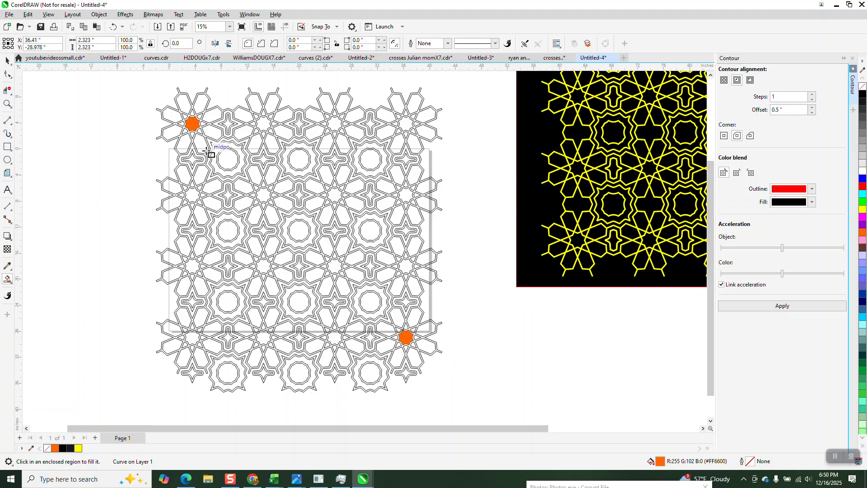
{"action": "left_click_drag", "start_coordinate": [192, 124], "coordinate": [406, 337]}
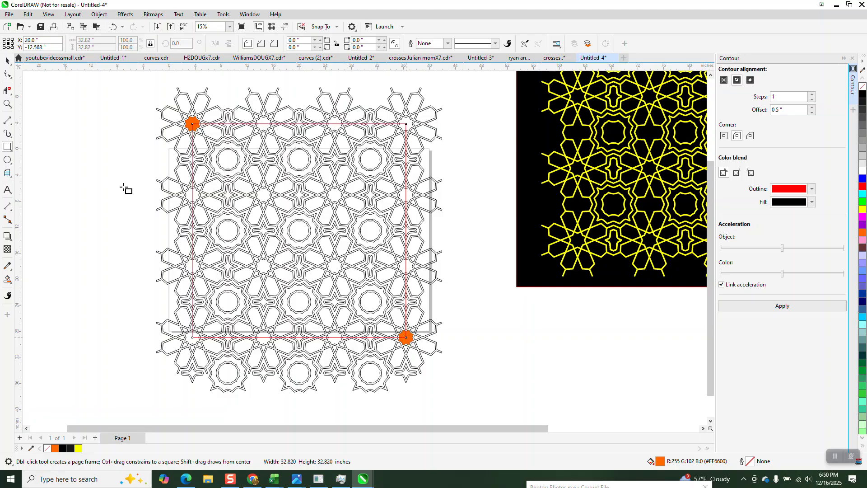
{"action": "left_click", "coordinate": [8, 60]}
{"action": "left_click_drag", "start_coordinate": [113, 93], "coordinate": [238, 170]}
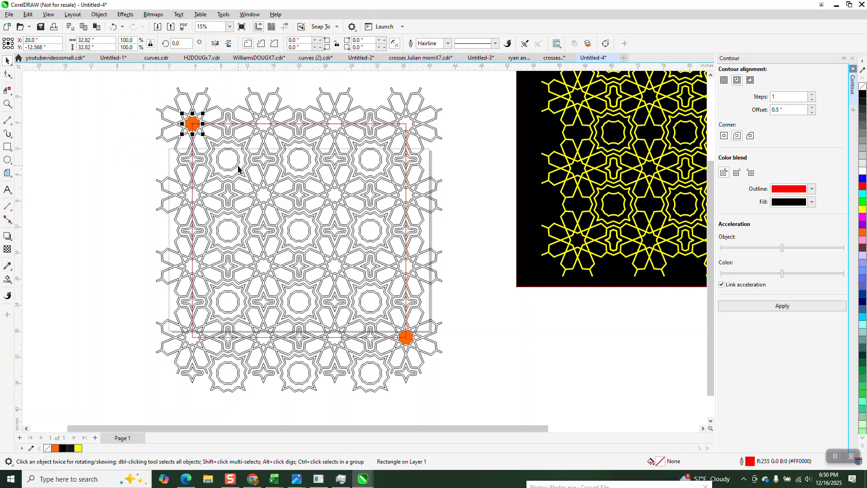
{"action": "key", "text": "Delete"}
{"action": "left_click_drag", "start_coordinate": [474, 279], "coordinate": [361, 364]}
{"action": "key", "text": "Delete"}
Intersect the welded pattern with the red square to create a cropped tile.
{"action": "scroll", "coordinate": [348, 320], "scroll_direction": "down", "scroll_amount": 1}
{"action": "left_click_drag", "start_coordinate": [191, 152], "coordinate": [476, 419]}
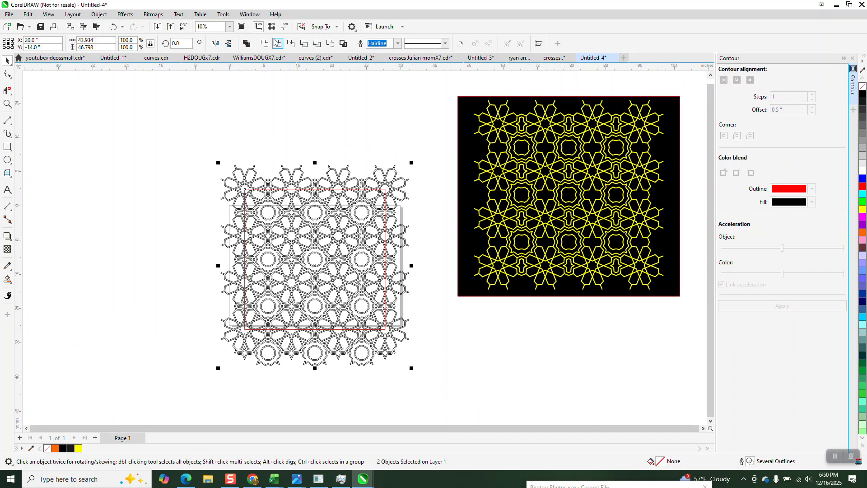
{"action": "left_click", "coordinate": [290, 44]}
Move the cropped tile four nudges left at 10.94 inches each, and delete the original pattern and red square.
{"action": "key", "text": "Left"}
{"action": "key", "text": "Left"}
{"action": "key", "text": "Left"}
{"action": "key", "text": "Left"}
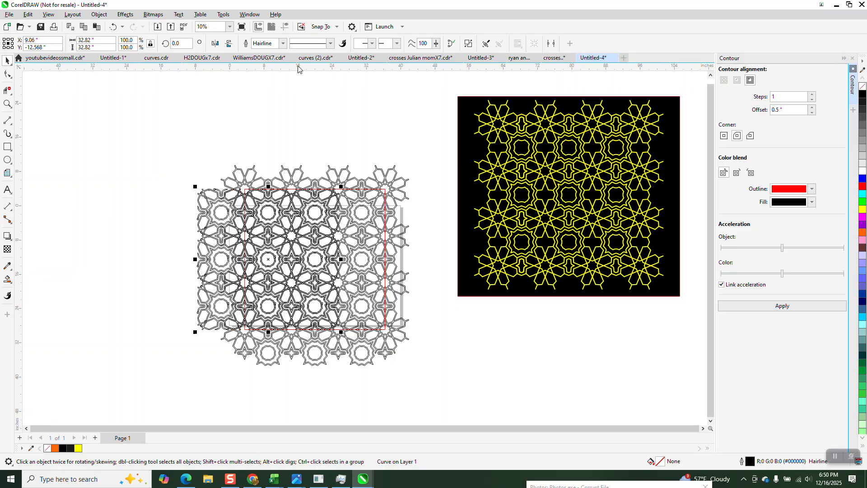
{"action": "left_click_drag", "start_coordinate": [218, 147], "coordinate": [447, 372]}
{"action": "key", "text": "Delete"}
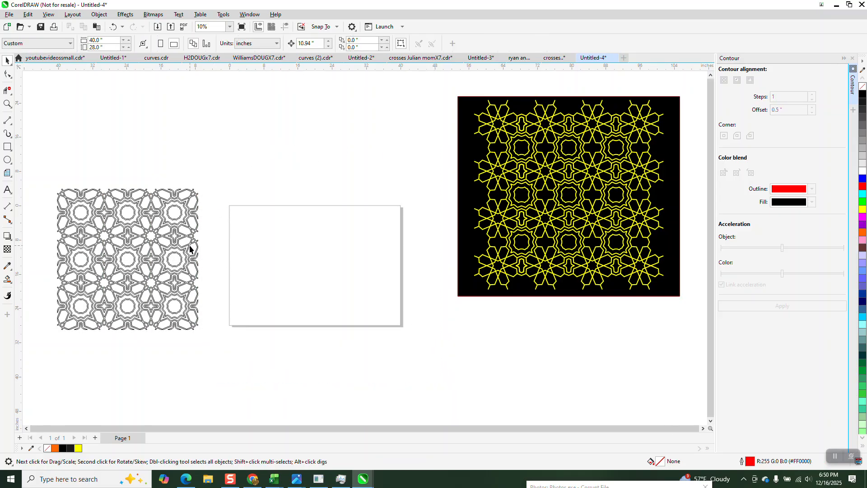
Make a horizontally mirrored copy of the cropped tile directly against its right edge.
{"action": "scroll", "coordinate": [190, 247], "scroll_direction": "down", "scroll_amount": 1}
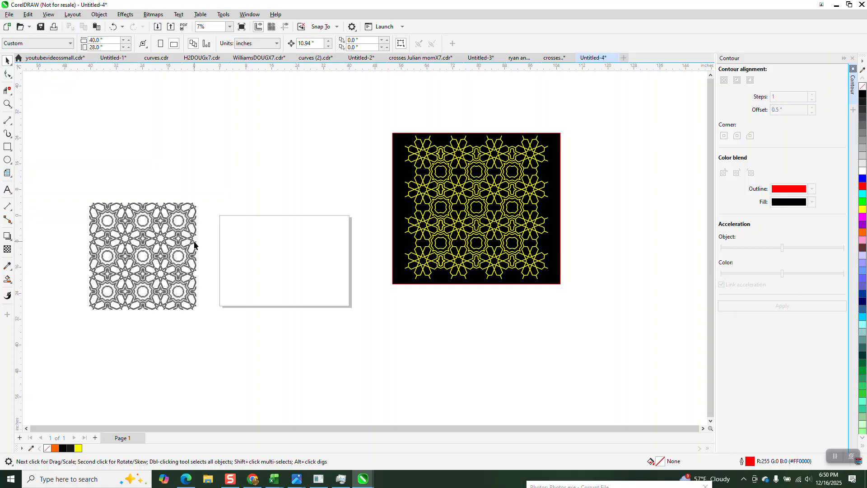
{"action": "left_click", "coordinate": [8, 104]}
{"action": "left_click", "coordinate": [212, 280]}
{"action": "left_click", "coordinate": [7, 63]}
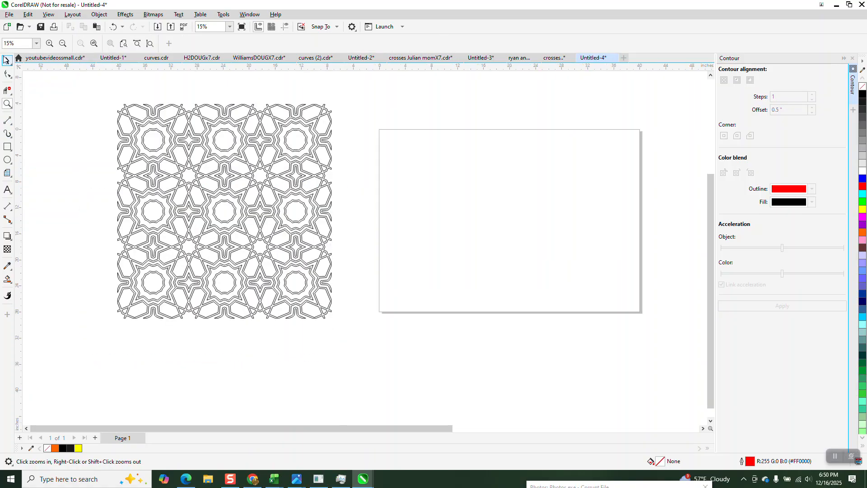
{"action": "left_click", "coordinate": [226, 150]}
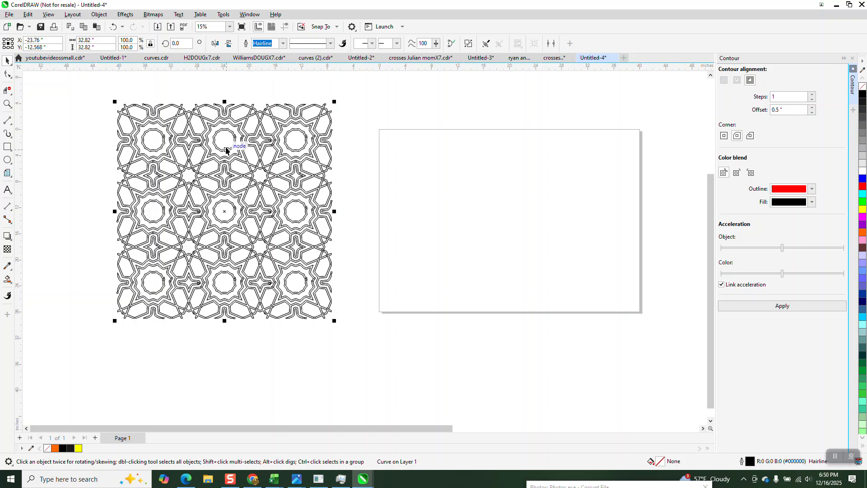
{"action": "left_click_drag", "start_coordinate": [114, 212], "coordinate": [547, 211]}
Make a vertically mirrored copy of both tiles directly below them, forming a two-by-two block.
{"action": "scroll", "coordinate": [162, 240], "scroll_direction": "down", "scroll_amount": 1}
{"action": "left_click_drag", "start_coordinate": [118, 144], "coordinate": [495, 333]}
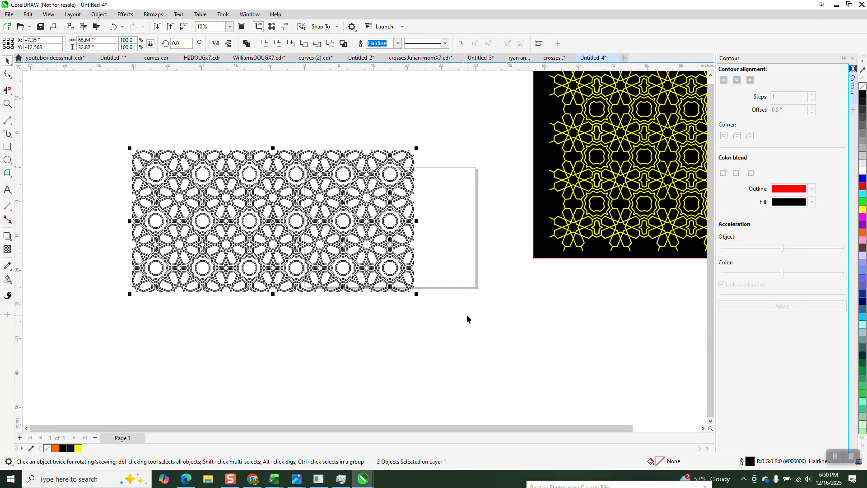
{"action": "left_click_drag", "start_coordinate": [272, 149], "coordinate": [287, 313]}
{"action": "scroll", "coordinate": [123, 209], "scroll_direction": "down", "scroll_amount": 1}
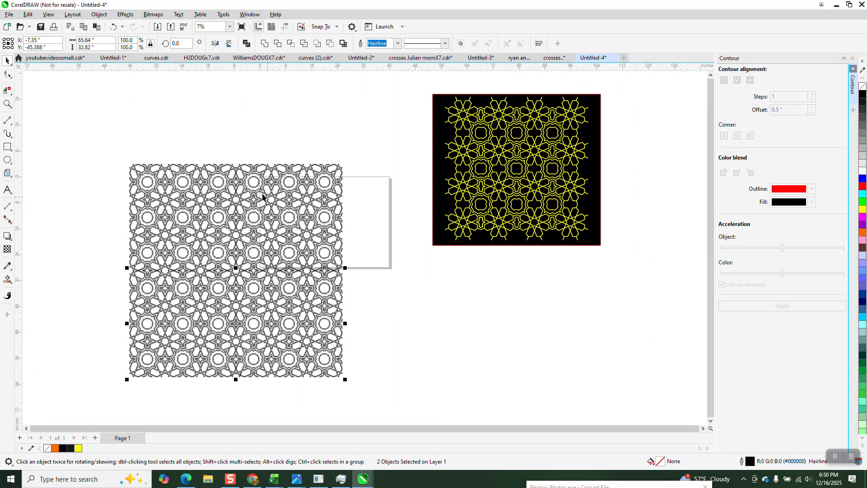
Check the seams between the four tiles and weld the tiles into a single curve.
{"action": "left_click", "coordinate": [7, 104]}
{"action": "left_click_drag", "start_coordinate": [144, 166], "coordinate": [290, 232]}
{"action": "scroll", "coordinate": [289, 230], "scroll_direction": "down", "scroll_amount": 4}
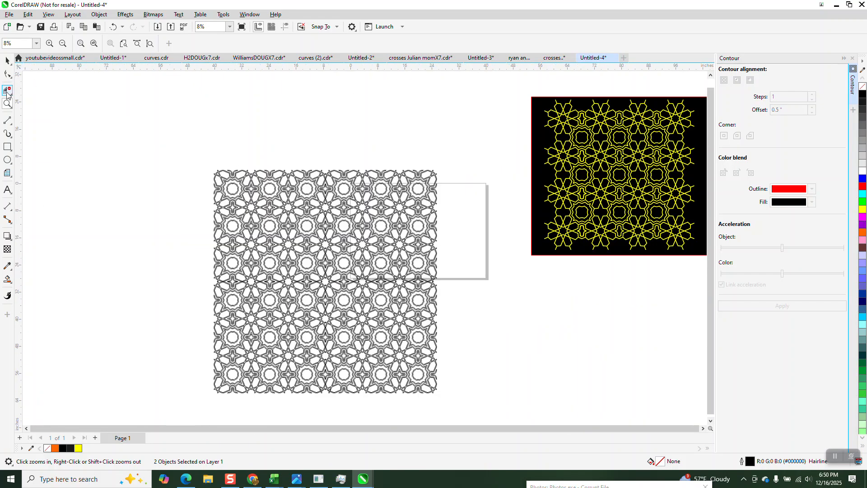
{"action": "scroll", "coordinate": [277, 187], "scroll_direction": "up", "scroll_amount": 6}
{"action": "scroll", "coordinate": [292, 194], "scroll_direction": "down", "scroll_amount": 4}
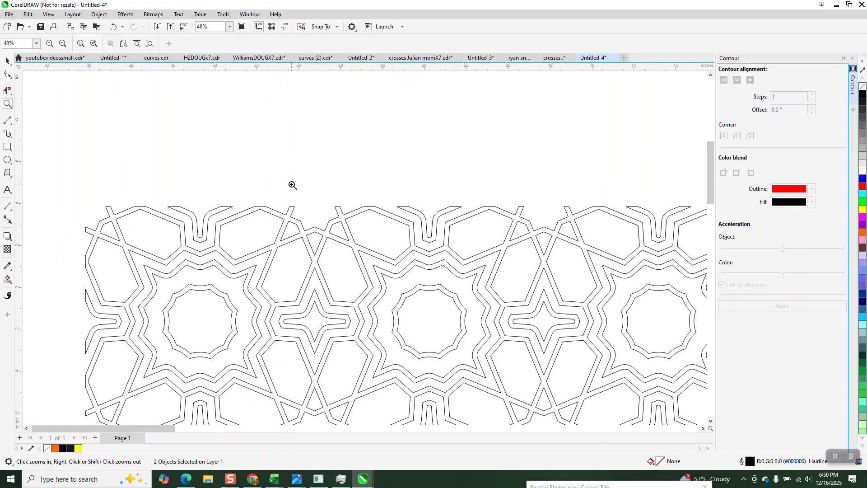
{"action": "left_click", "coordinate": [7, 60]}
{"action": "scroll", "coordinate": [222, 134], "scroll_direction": "down", "scroll_amount": 2}
{"action": "left_click_drag", "start_coordinate": [187, 146], "coordinate": [421, 362]}
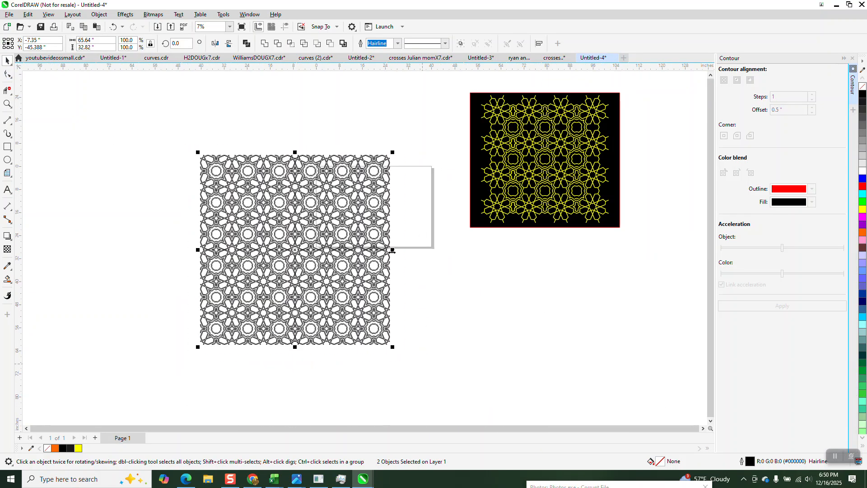
{"action": "left_click", "coordinate": [264, 44]}
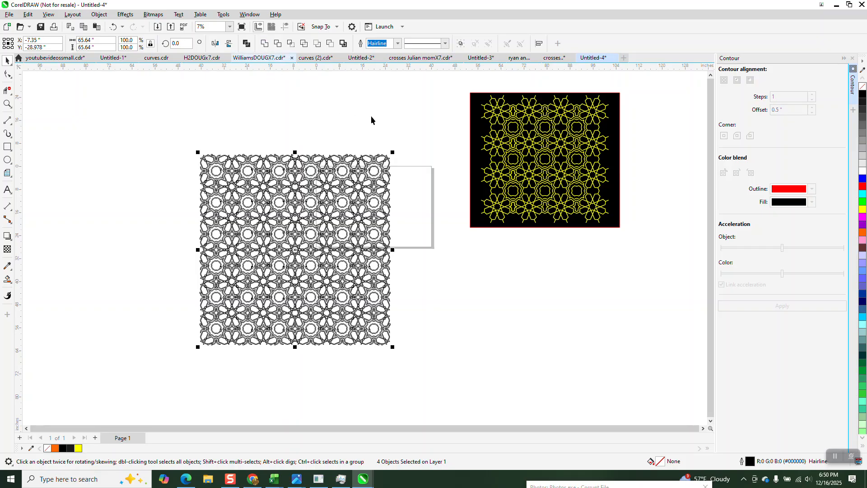
Try a yellow fill on the welded pattern and undo it.
{"action": "left_click", "coordinate": [862, 210]}
{"action": "left_click", "coordinate": [113, 27]}
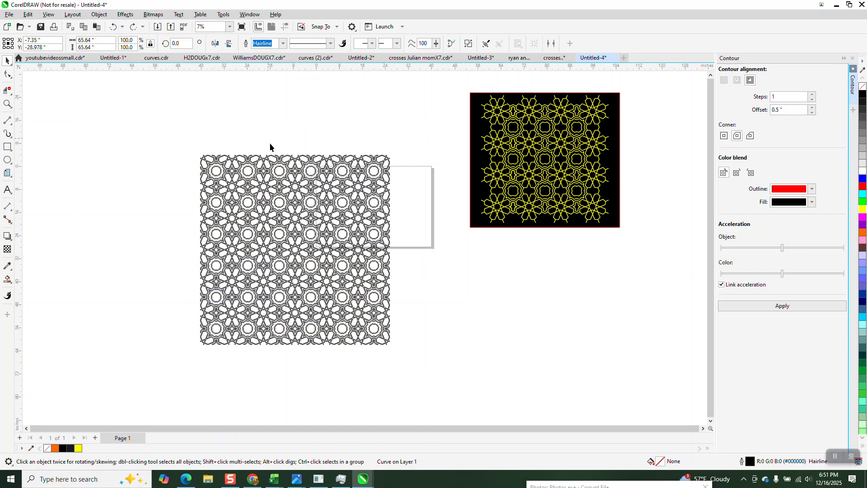
Inspect the welded pattern's joins and move the pattern up and left, clear of the page.
{"action": "left_click_drag", "start_coordinate": [271, 164], "coordinate": [286, 205]}
{"action": "left_click", "coordinate": [8, 103]}
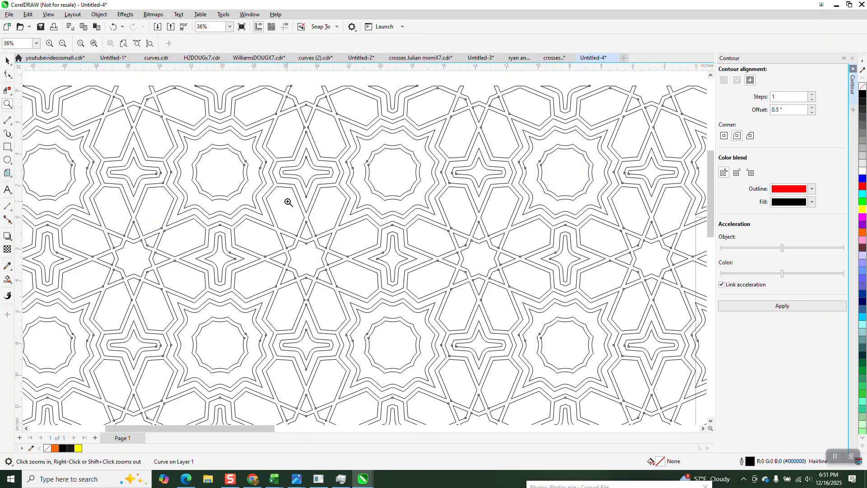
{"action": "scroll", "coordinate": [326, 206], "scroll_direction": "down", "scroll_amount": 2}
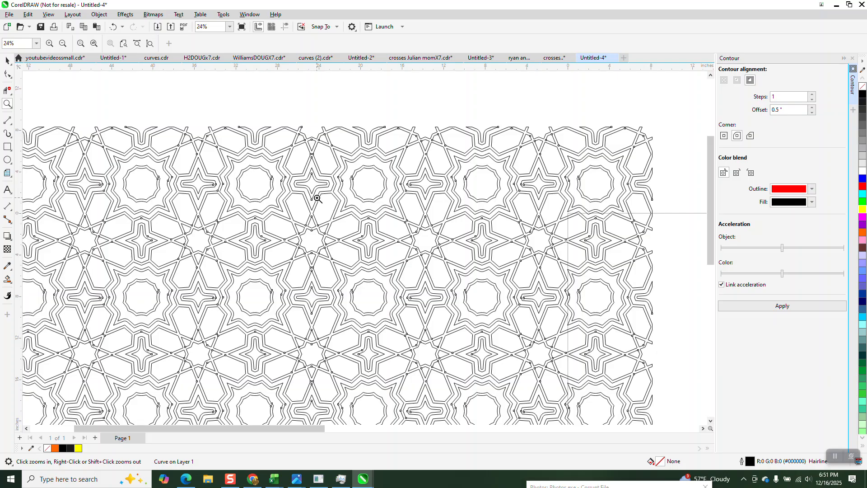
{"action": "scroll", "coordinate": [314, 195], "scroll_direction": "down", "scroll_amount": 1}
{"action": "scroll", "coordinate": [312, 192], "scroll_direction": "down", "scroll_amount": 1}
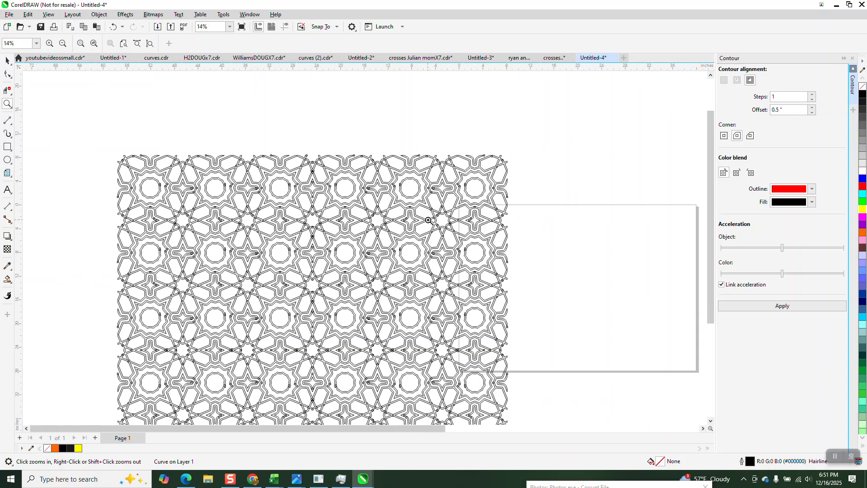
{"action": "scroll", "coordinate": [429, 219], "scroll_direction": "down", "scroll_amount": 1}
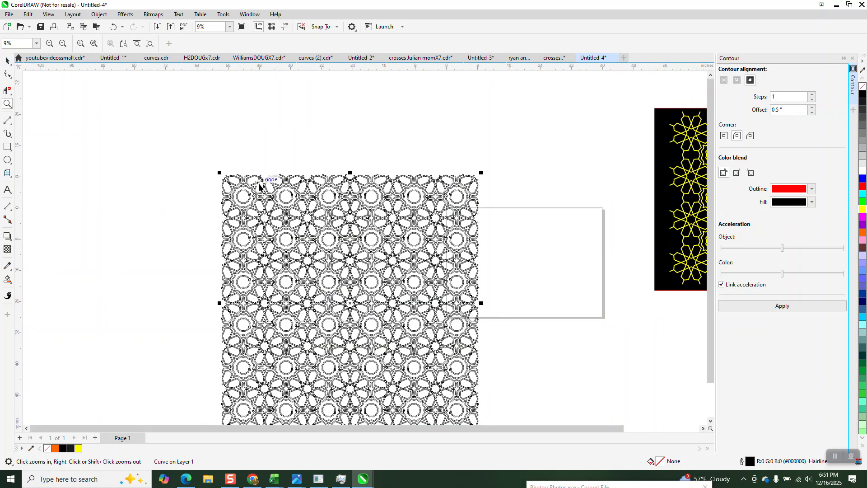
{"action": "key", "text": "space"}
{"action": "left_click_drag", "start_coordinate": [259, 186], "coordinate": [182, 170]}
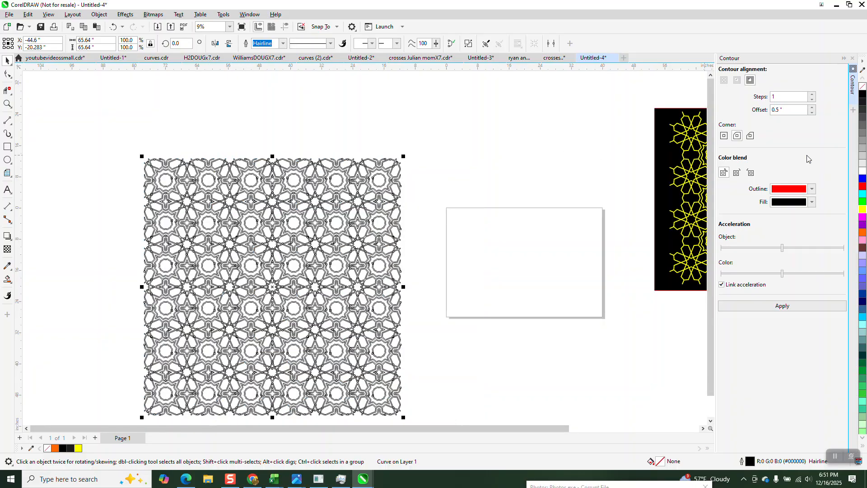
Give the welded pattern a yellow outline and no fill.
{"action": "left_click", "coordinate": [861, 210]}
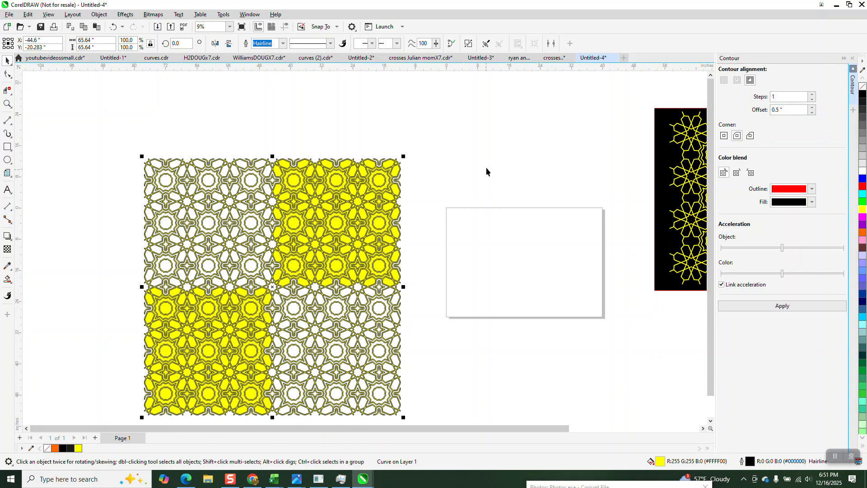
{"action": "left_click", "coordinate": [862, 87]}
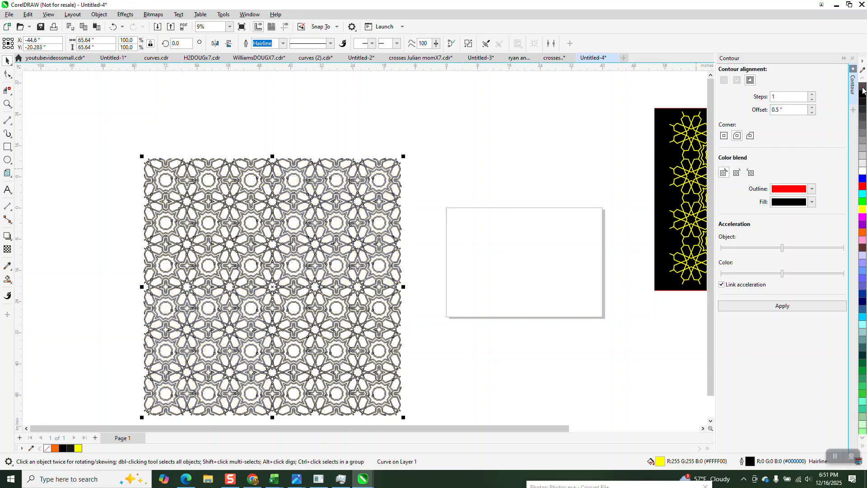
{"action": "right_click", "coordinate": [862, 209]}
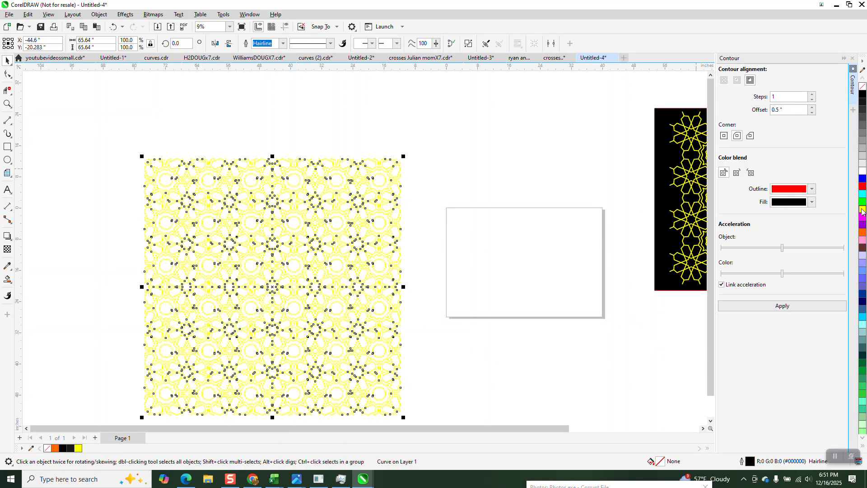
Draw a rectangle about 73.1 by 70.8 inches around the yellow pattern.
{"action": "left_click", "coordinate": [7, 147]}
{"action": "scroll", "coordinate": [151, 141], "scroll_direction": "down", "scroll_amount": 1}
{"action": "left_click_drag", "start_coordinate": [134, 148], "coordinate": [381, 388]}
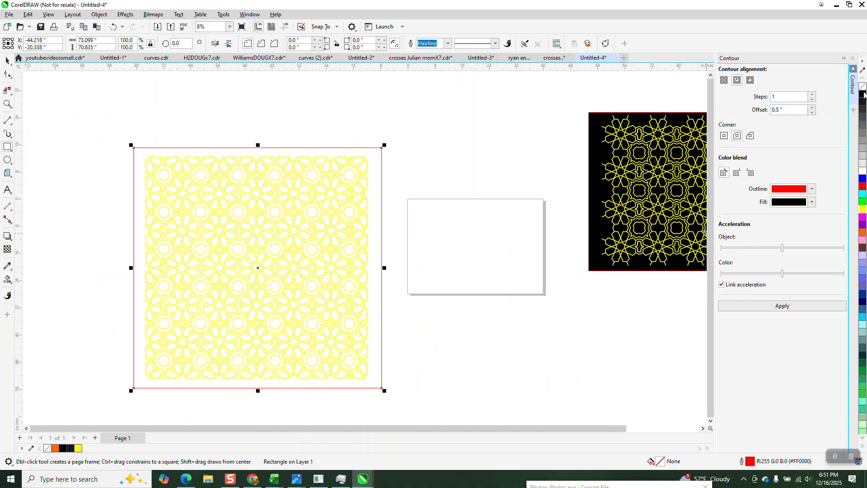
Fill the surrounding rectangle with black and send it behind the yellow pattern.
{"action": "left_click", "coordinate": [862, 94]}
{"action": "left_click", "coordinate": [95, 15]}
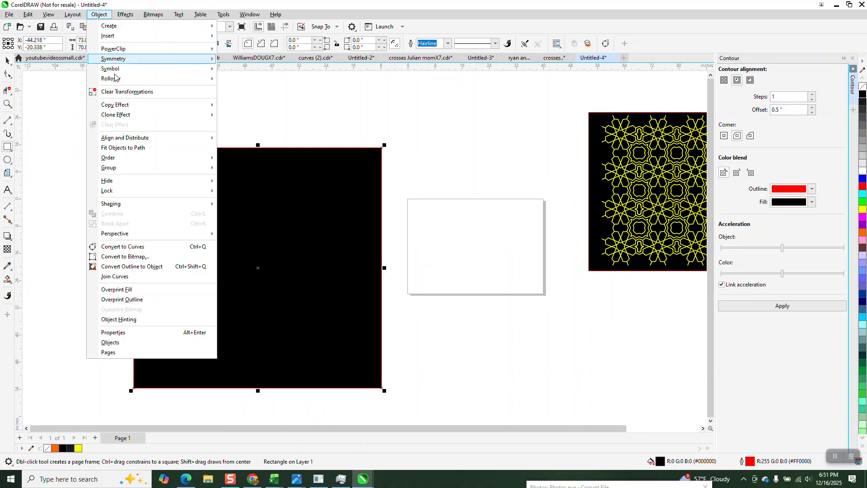
{"action": "mouse_move", "coordinate": [121, 159]}
{"action": "left_click", "coordinate": [245, 170]}
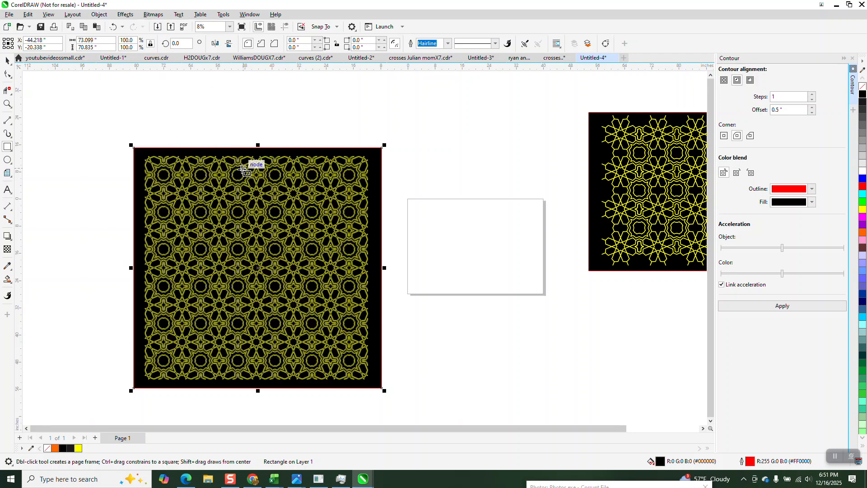
Examine the upper part of the yellow pattern up close against the black rectangle and select the pattern curve.
{"action": "left_click", "coordinate": [7, 104]}
{"action": "left_click_drag", "start_coordinate": [191, 167], "coordinate": [290, 225]}
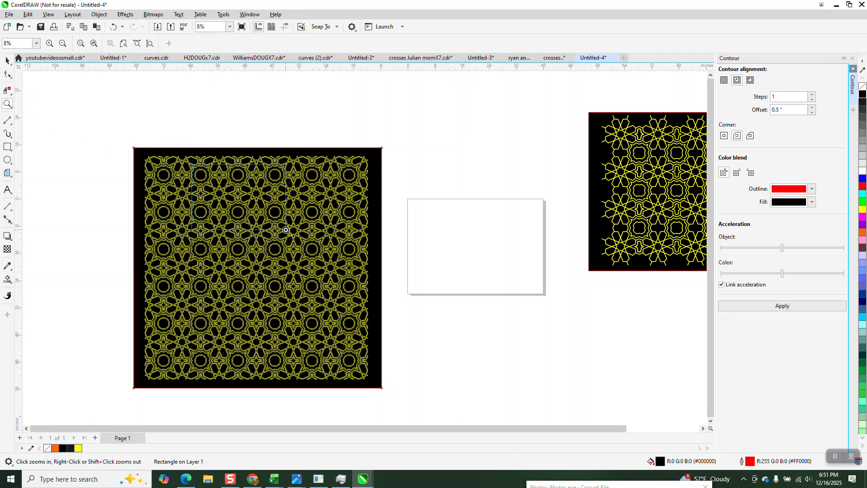
{"action": "scroll", "coordinate": [293, 218], "scroll_direction": "down", "scroll_amount": 1}
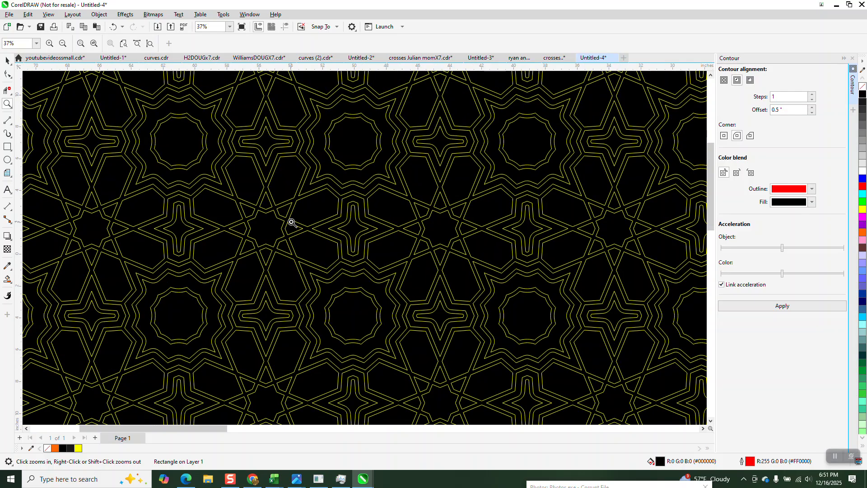
{"action": "scroll", "coordinate": [275, 270], "scroll_direction": "down", "scroll_amount": 2}
{"action": "scroll", "coordinate": [282, 265], "scroll_direction": "down", "scroll_amount": 2}
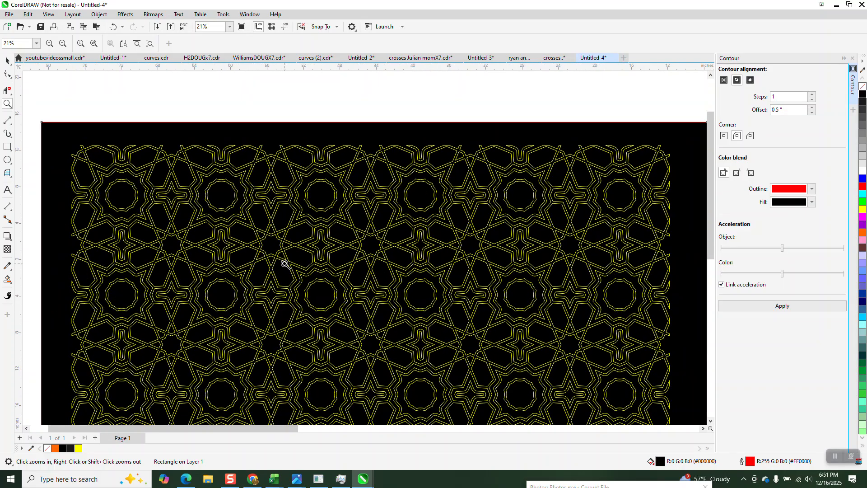
{"action": "left_click", "coordinate": [8, 60]}
{"action": "left_click", "coordinate": [125, 159]}
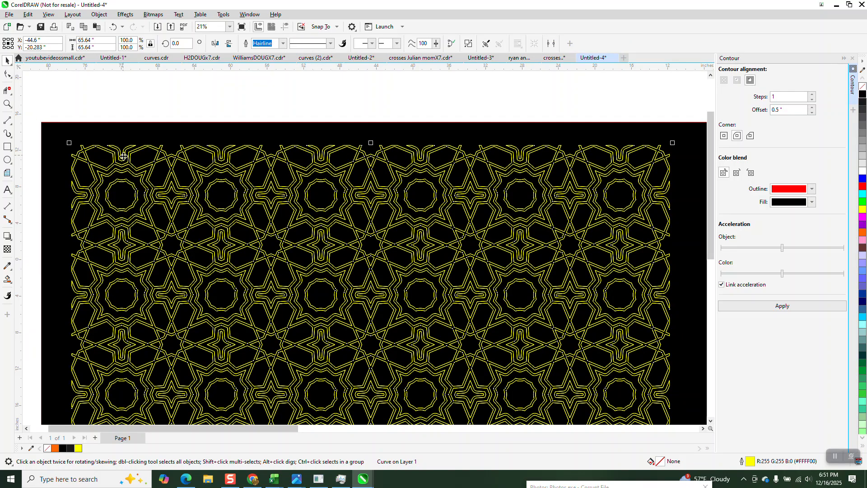
{"action": "left_click", "coordinate": [124, 156]}
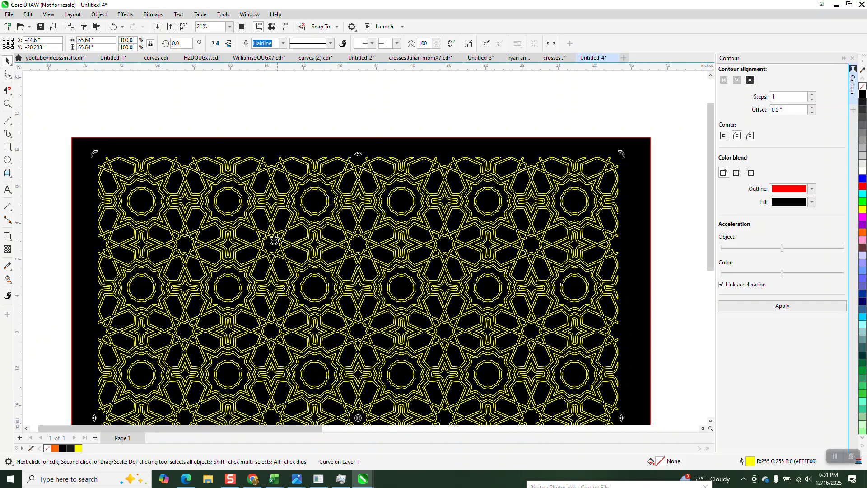
Inspect the double lines around a four-pointed star for clean joins, and deselect the pattern to view it against the black background.
{"action": "scroll", "coordinate": [262, 234], "scroll_direction": "down", "scroll_amount": 1}
{"action": "left_click", "coordinate": [8, 104]}
{"action": "left_click_drag", "start_coordinate": [396, 231], "coordinate": [396, 230]}
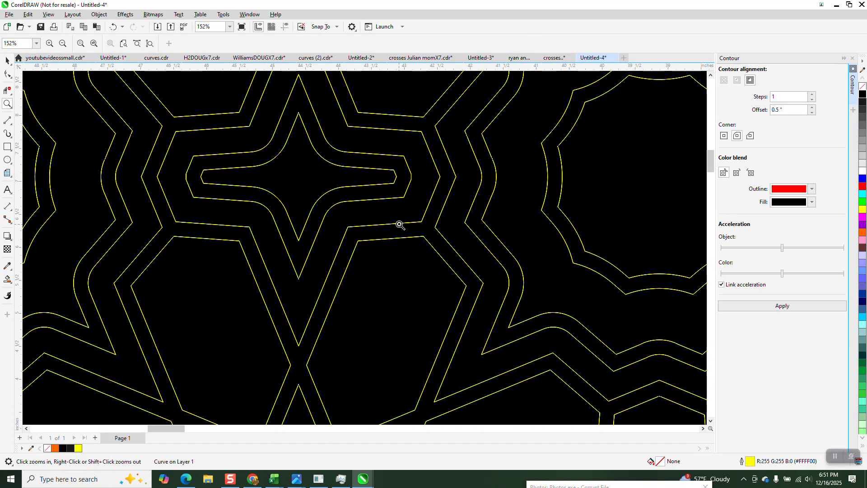
{"action": "scroll", "coordinate": [379, 199], "scroll_direction": "down", "scroll_amount": 3}
{"action": "scroll", "coordinate": [373, 192], "scroll_direction": "down", "scroll_amount": 3}
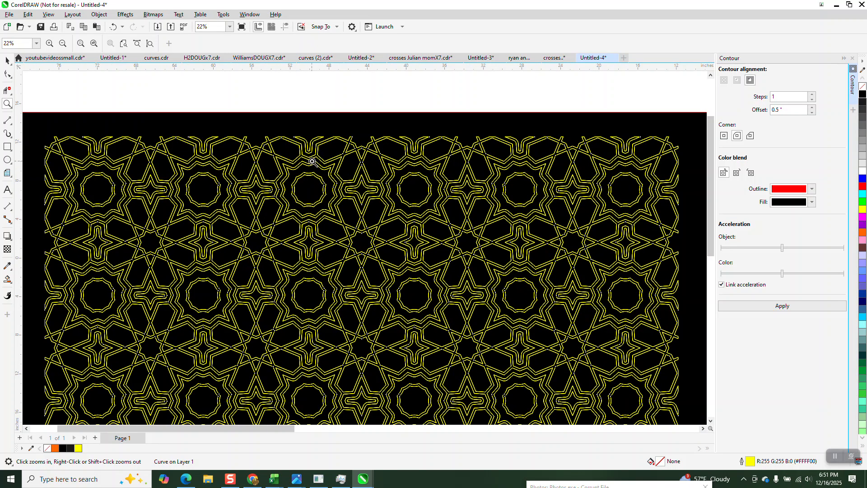
{"action": "scroll", "coordinate": [312, 161], "scroll_direction": "down", "scroll_amount": 1}
{"action": "left_click", "coordinate": [7, 60]}
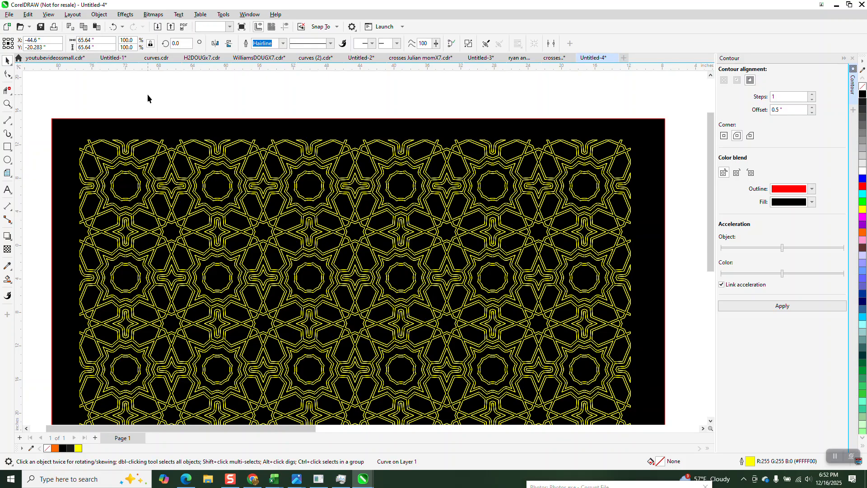
{"action": "scroll", "coordinate": [153, 86], "scroll_direction": "down", "scroll_amount": 2}
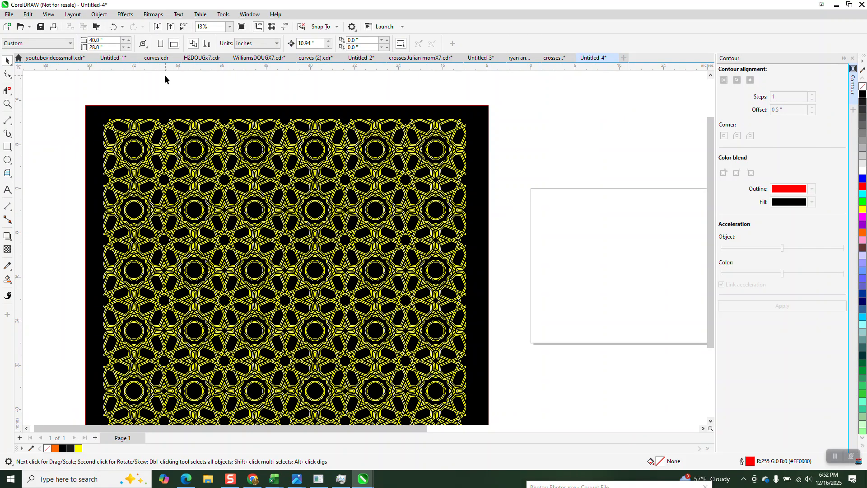